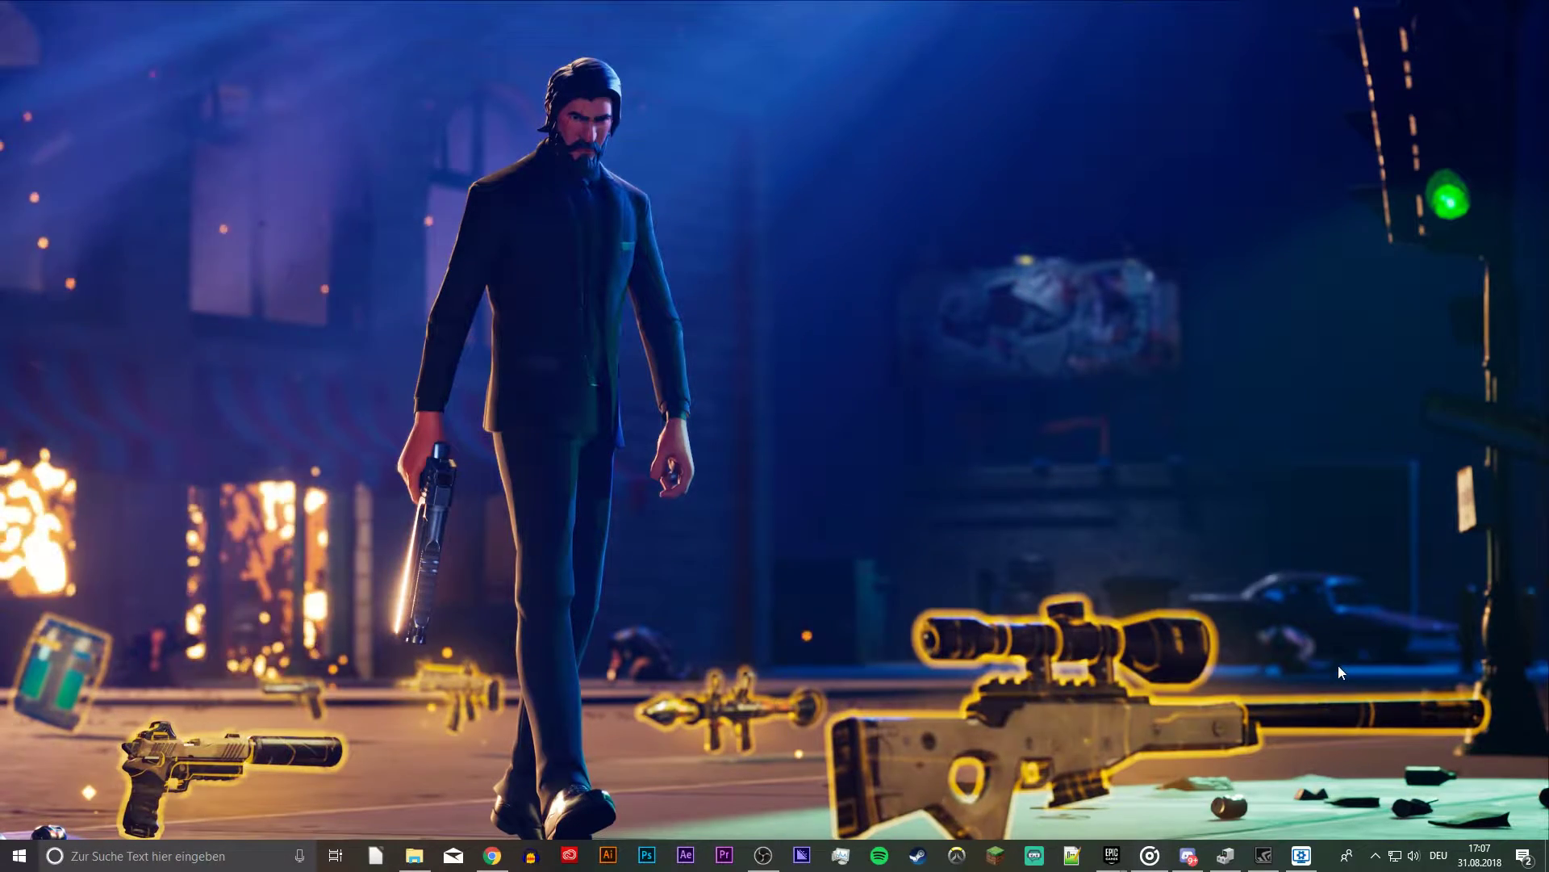
Step: Open Task Manager from the taskbar and review the running processes, leaving Desktopfenster-Manager running
right_click(1328, 855)
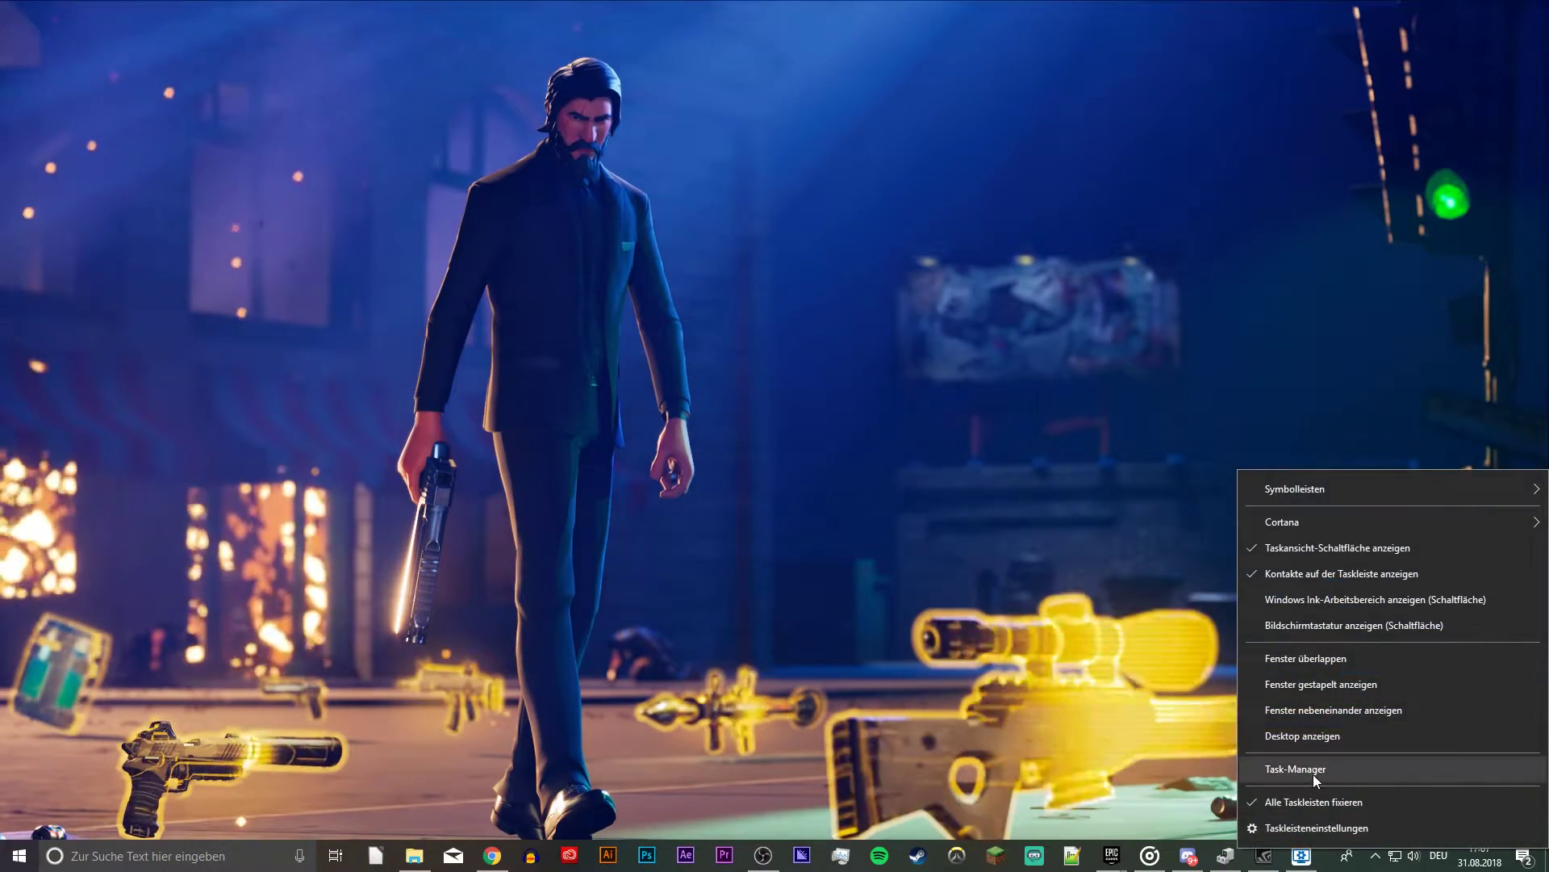
left_click(1314, 773)
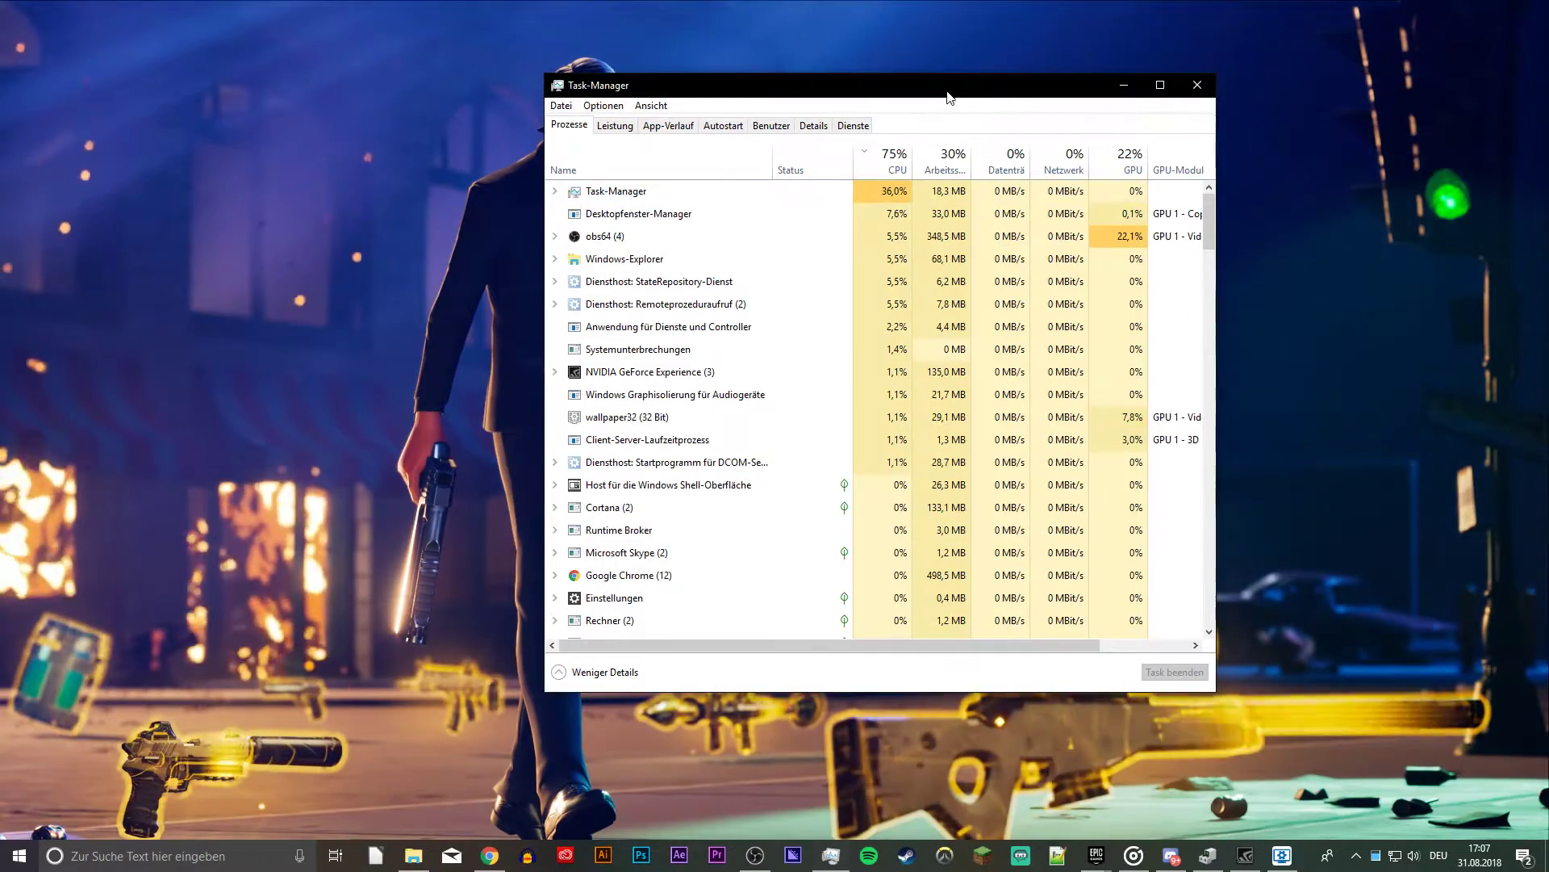
left_click_drag(951, 86, 1065, 60)
mouse_move(1314, 188)
left_mouse_down()
mouse_move(1275, 356)
mouse_move(1283, 186)
left_mouse_up()
right_click(811, 203)
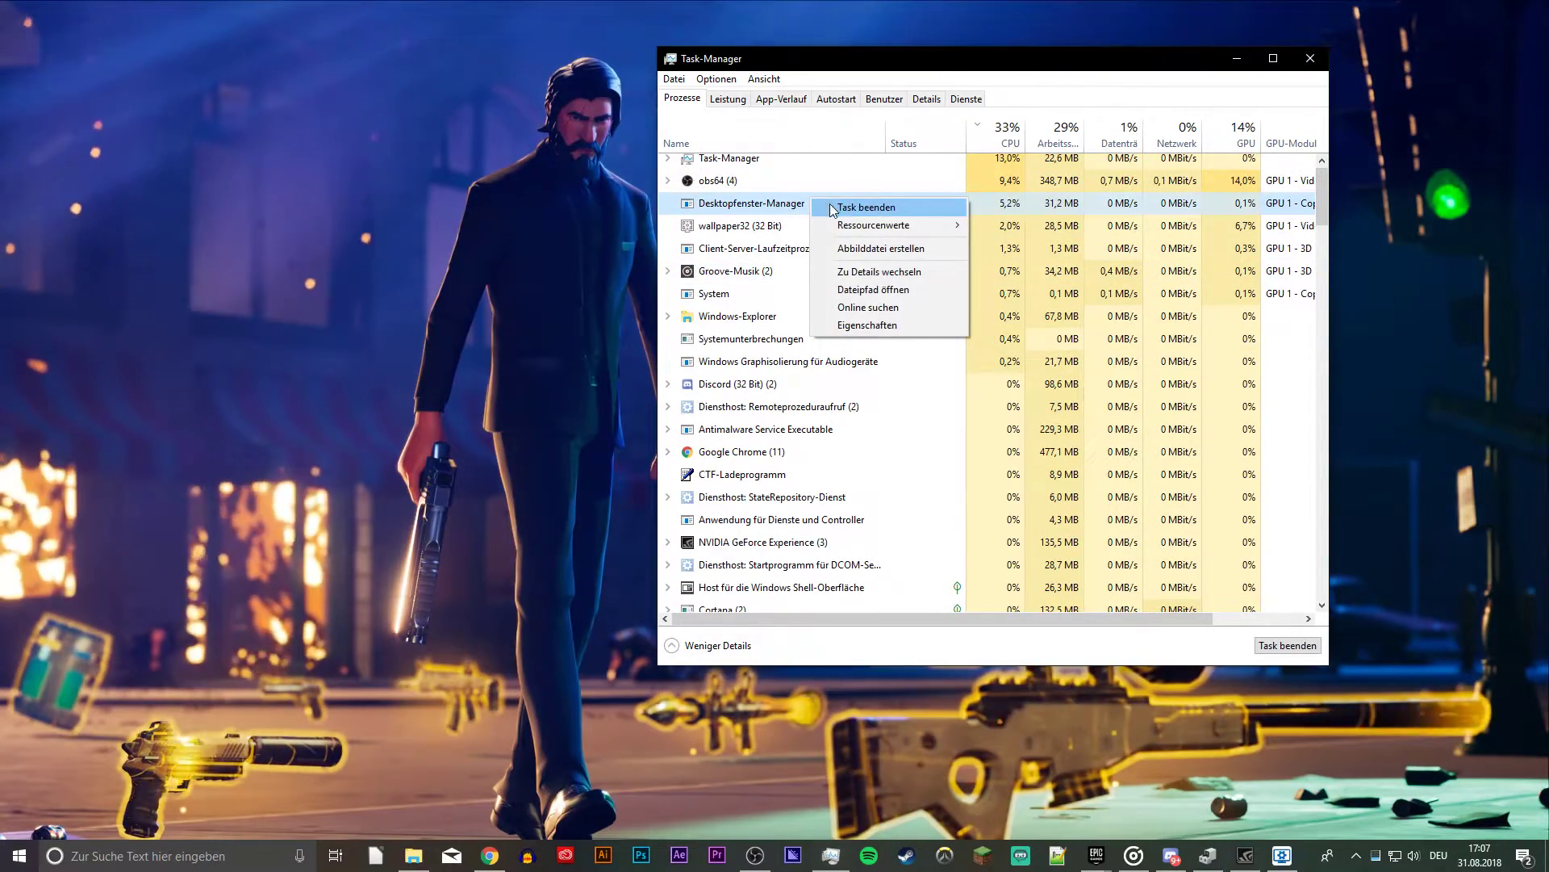
left_click(1048, 56)
left_click_drag(1062, 68, 1266, 43)
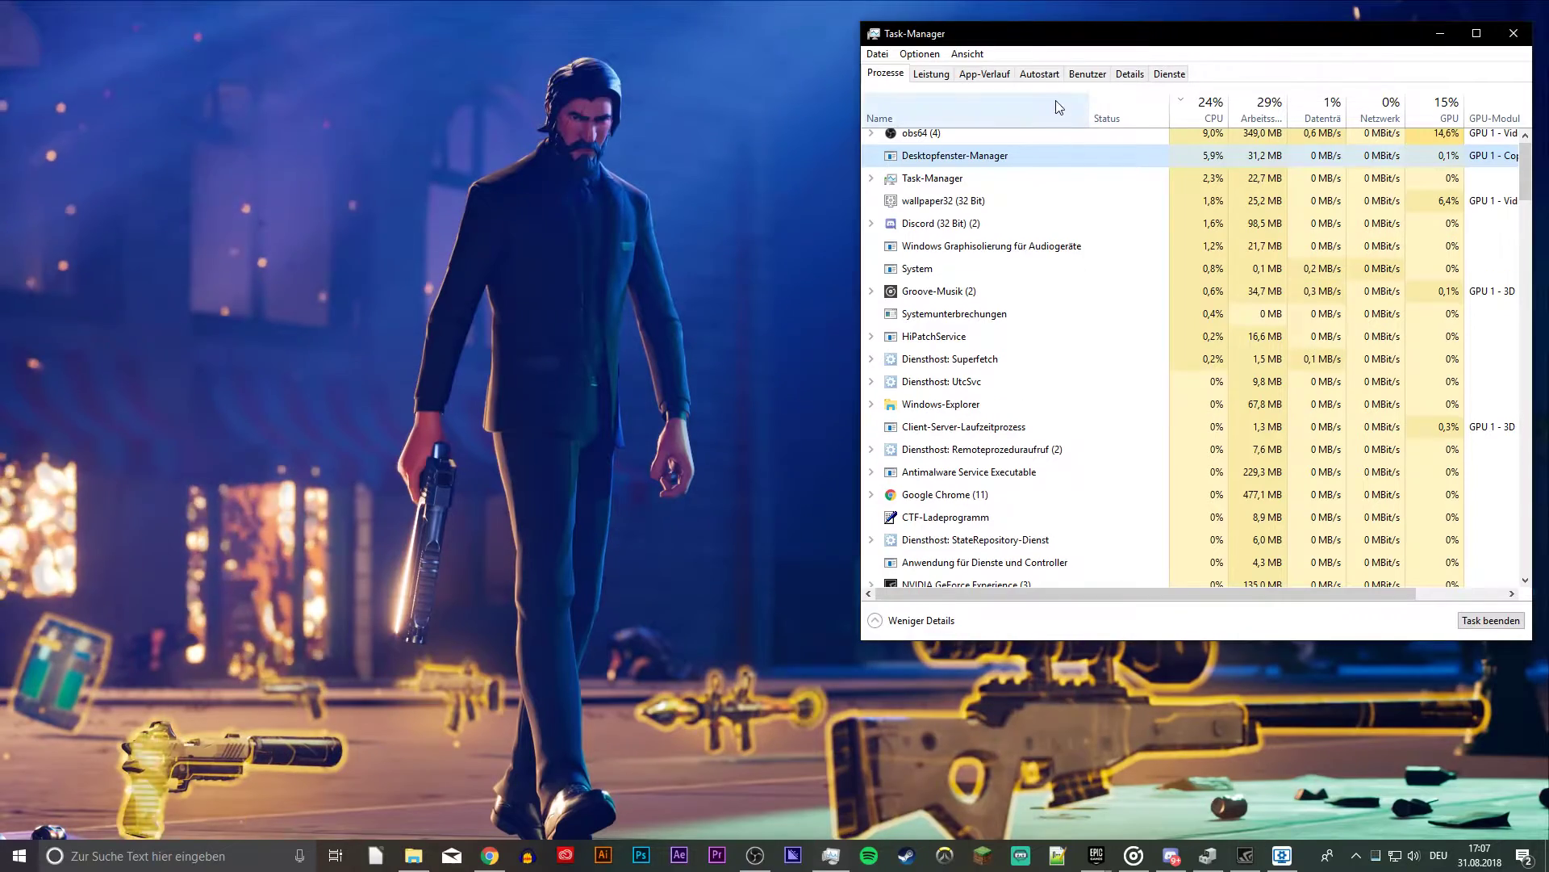
Step: Inspect the Autostart startup list, leaving the Windows Defender entry unchanged
left_click(1038, 77)
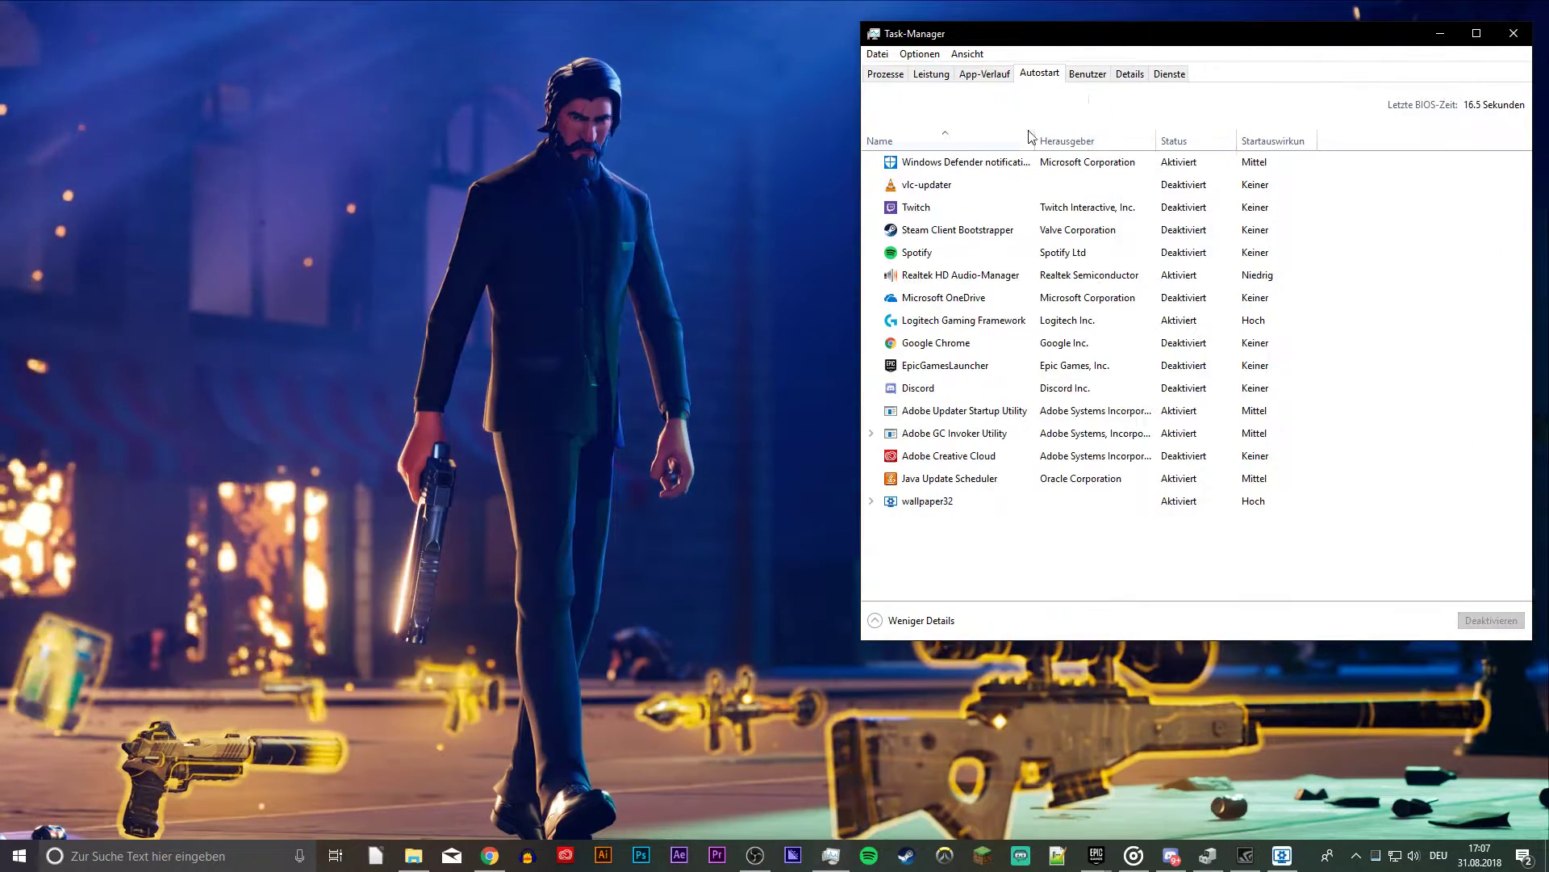
right_click(1167, 168)
left_click(1332, 104)
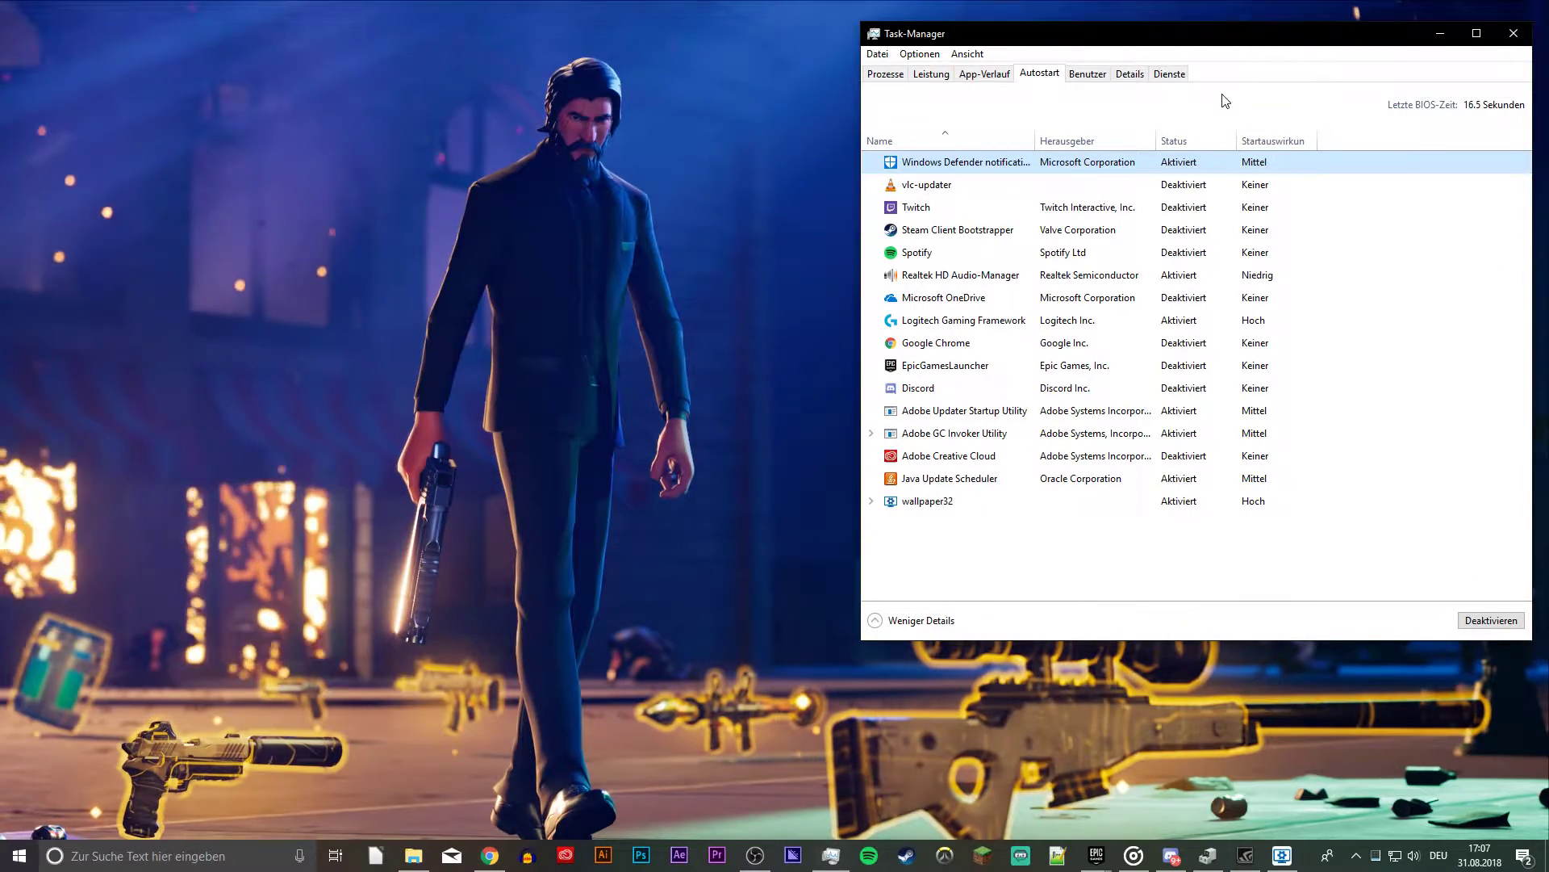
Step: Close Task Manager and browse to Programme\Epic Games\Fortnite\FortniteGame\Binaries\Win64 in File Explorer
left_click(1514, 36)
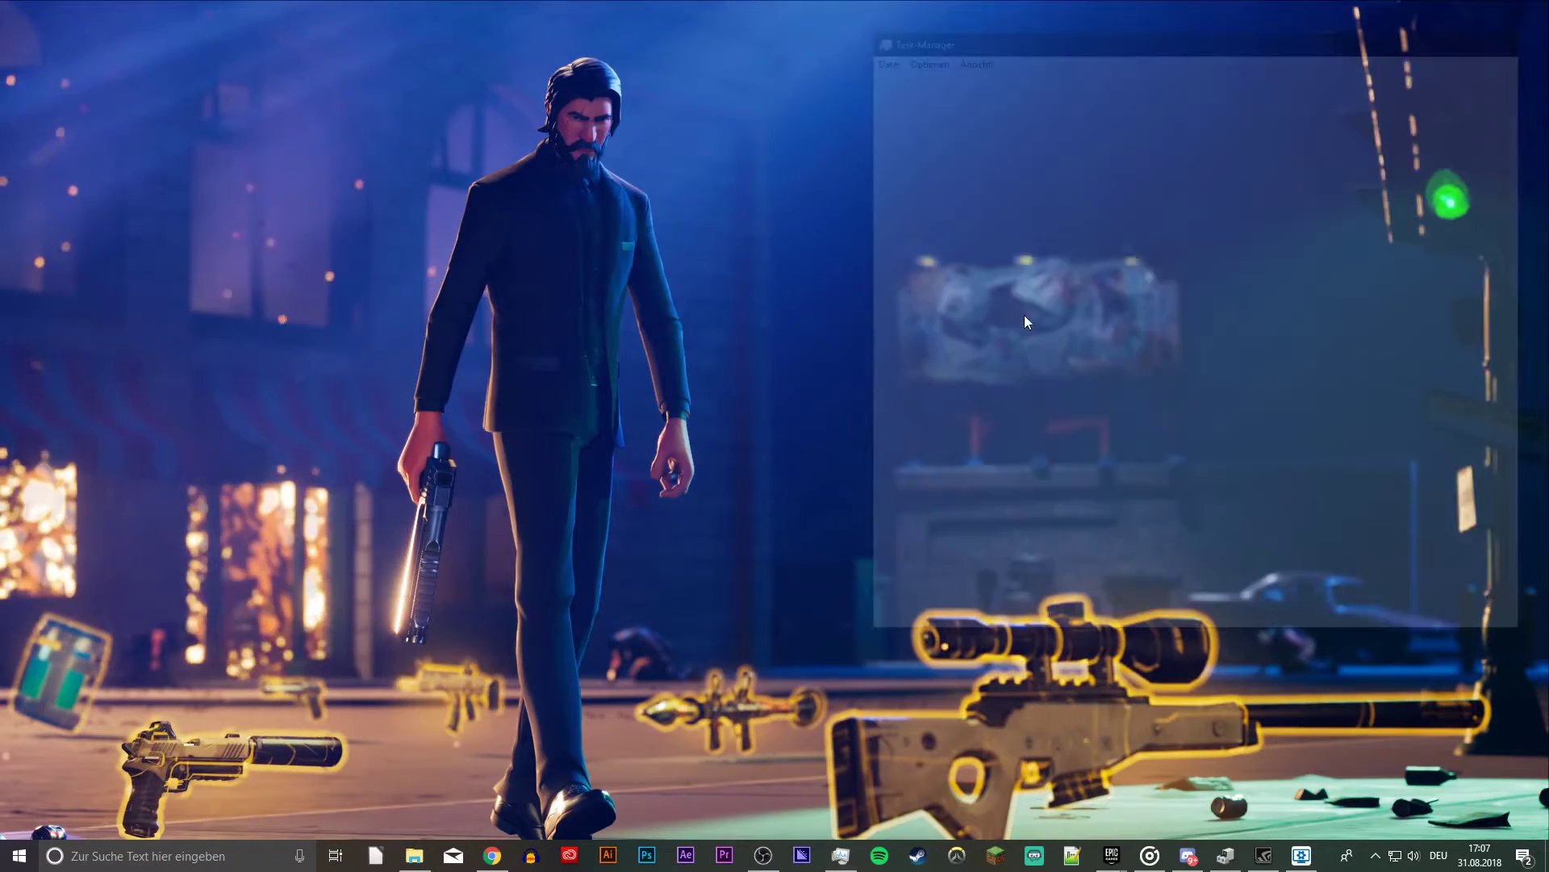
left_click(414, 857)
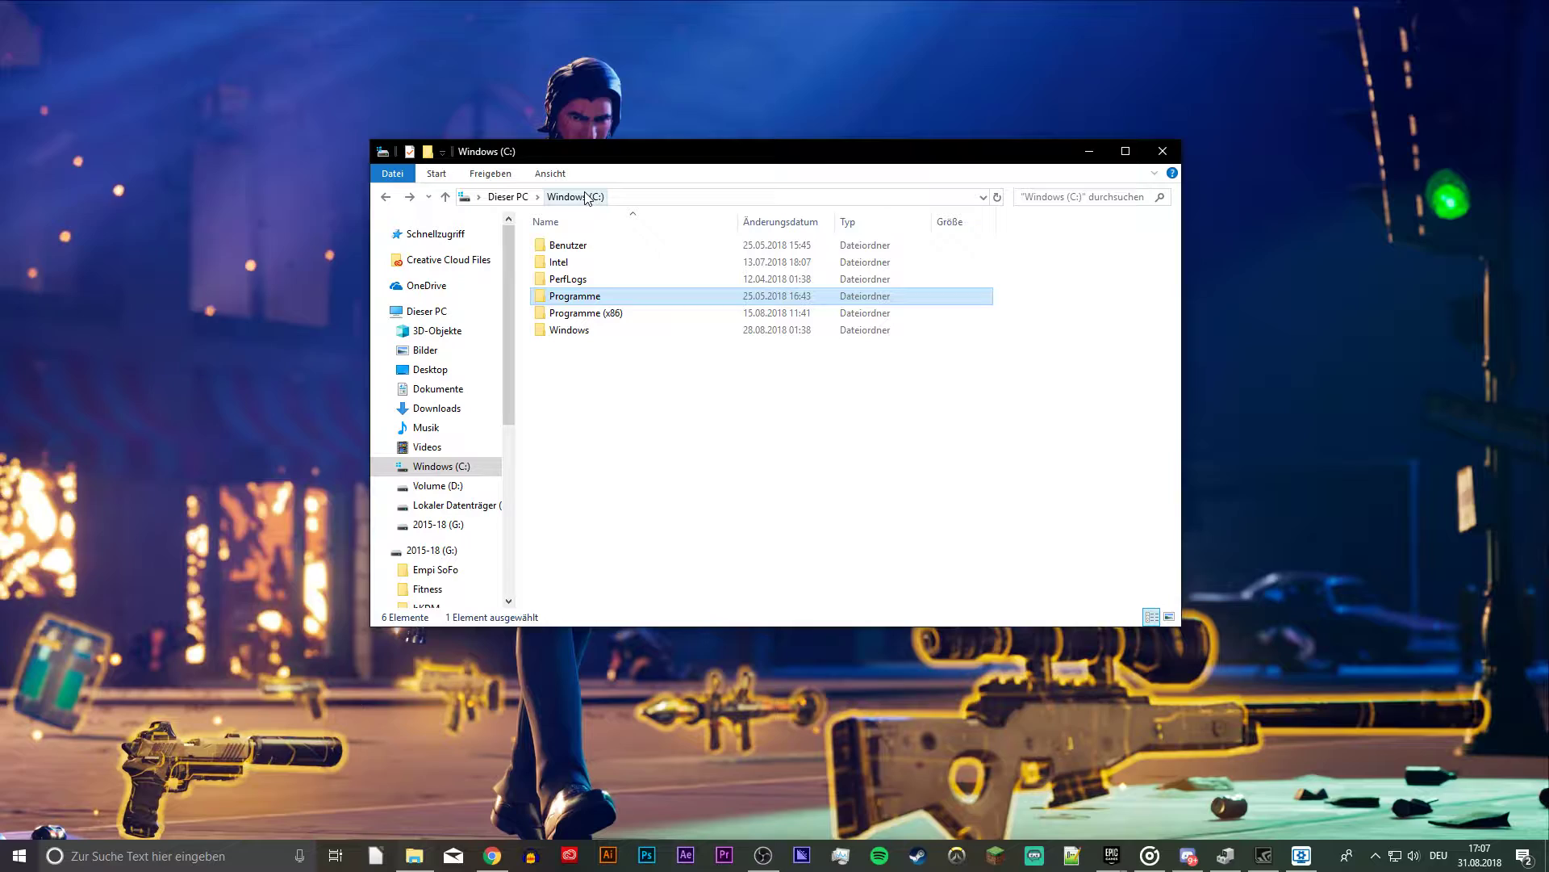
double_click(588, 297)
left_click(586, 282)
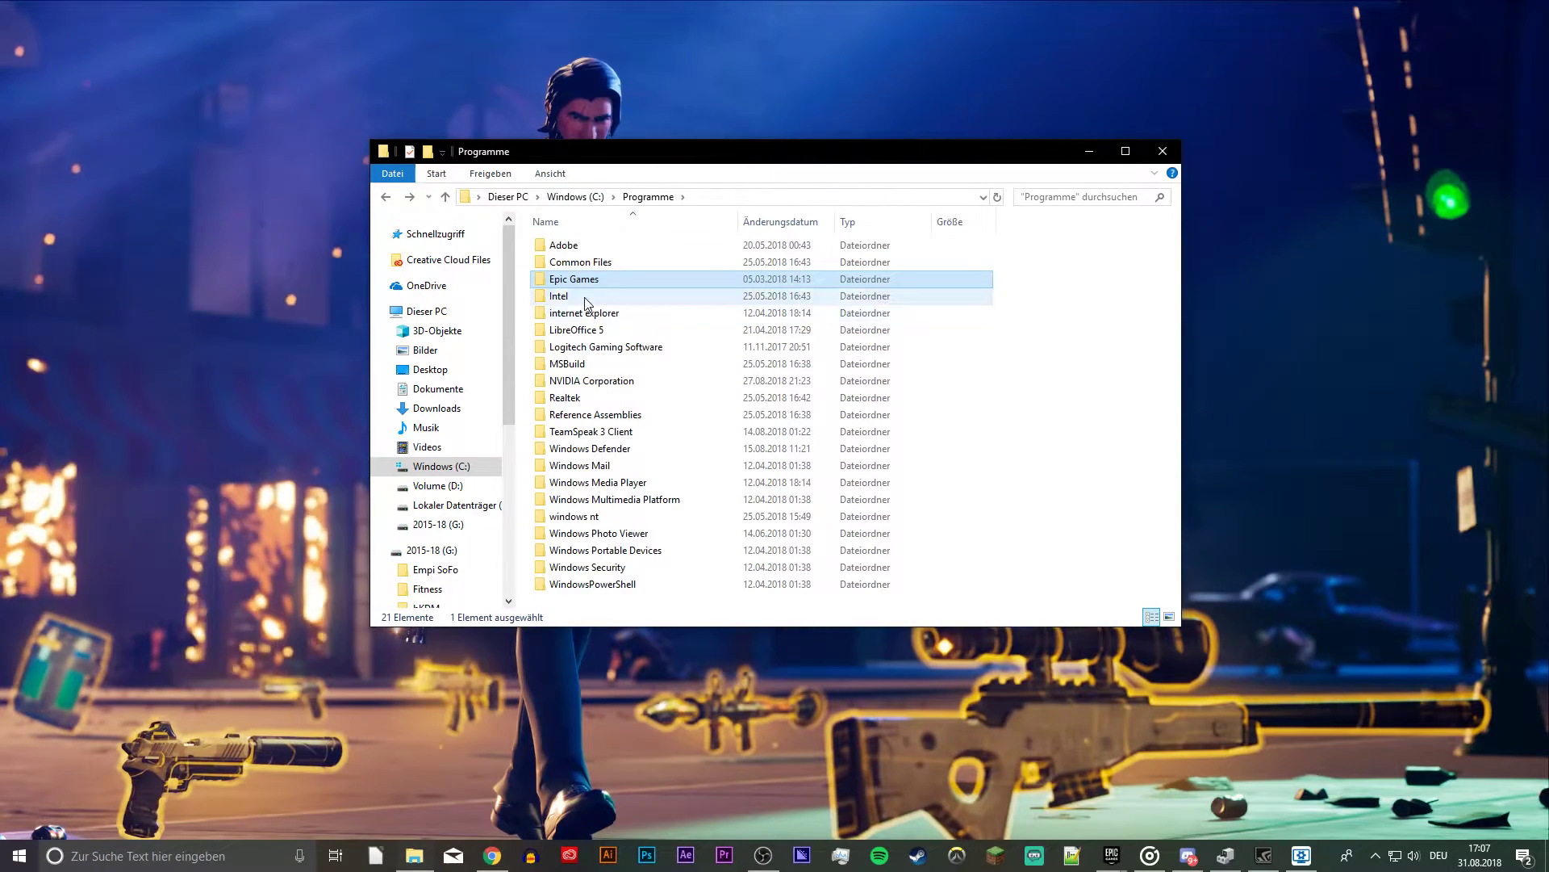
double_click(585, 287)
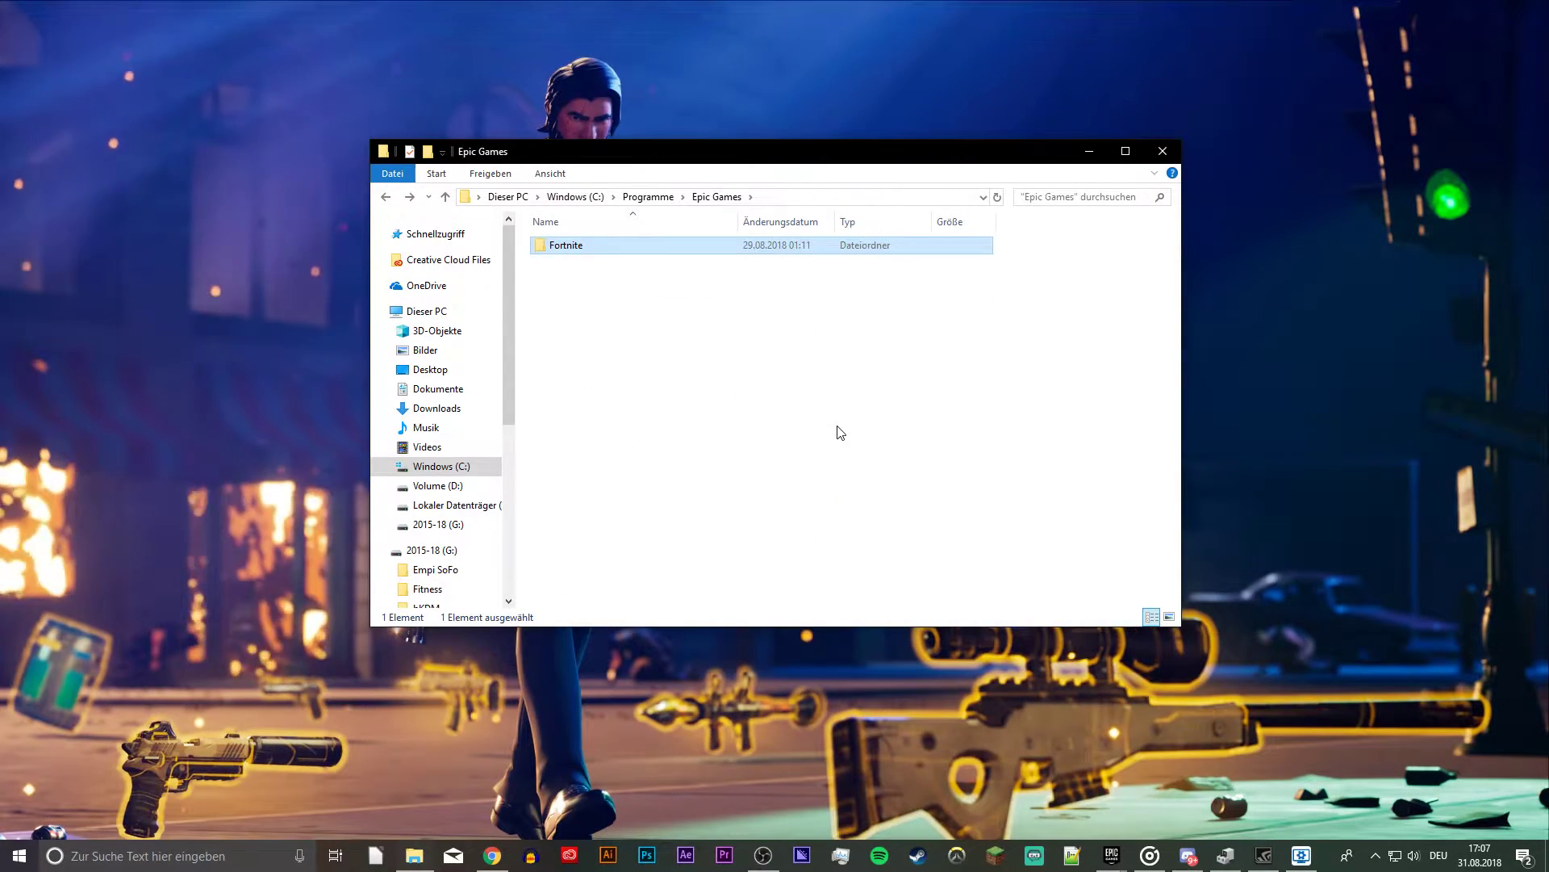
key("Return")
key("Return")
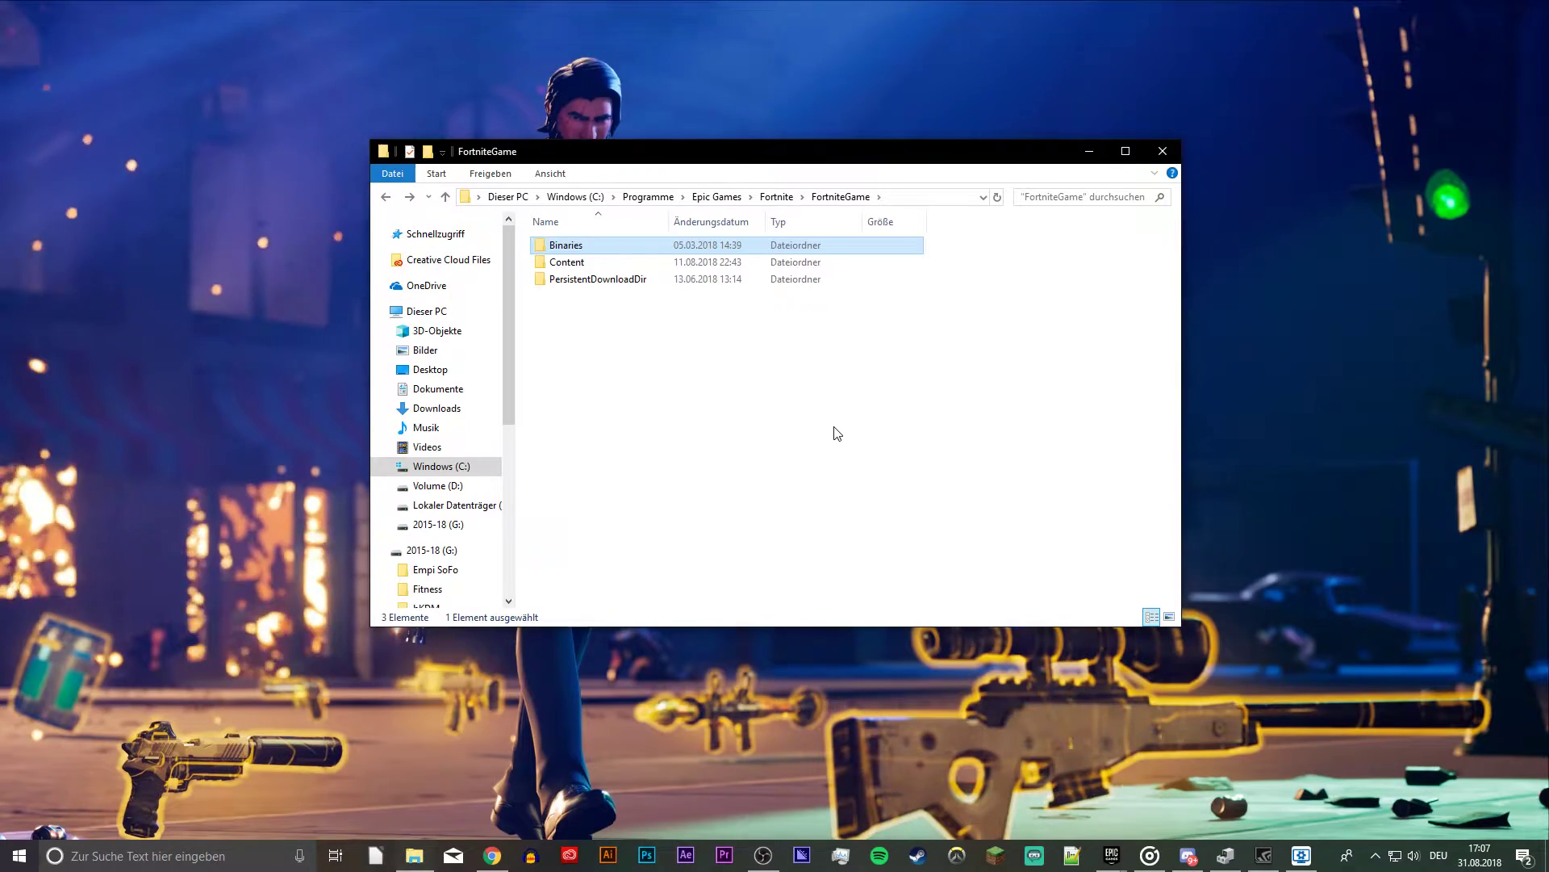
key("Return")
key("Down")
key("Return")
key("f")
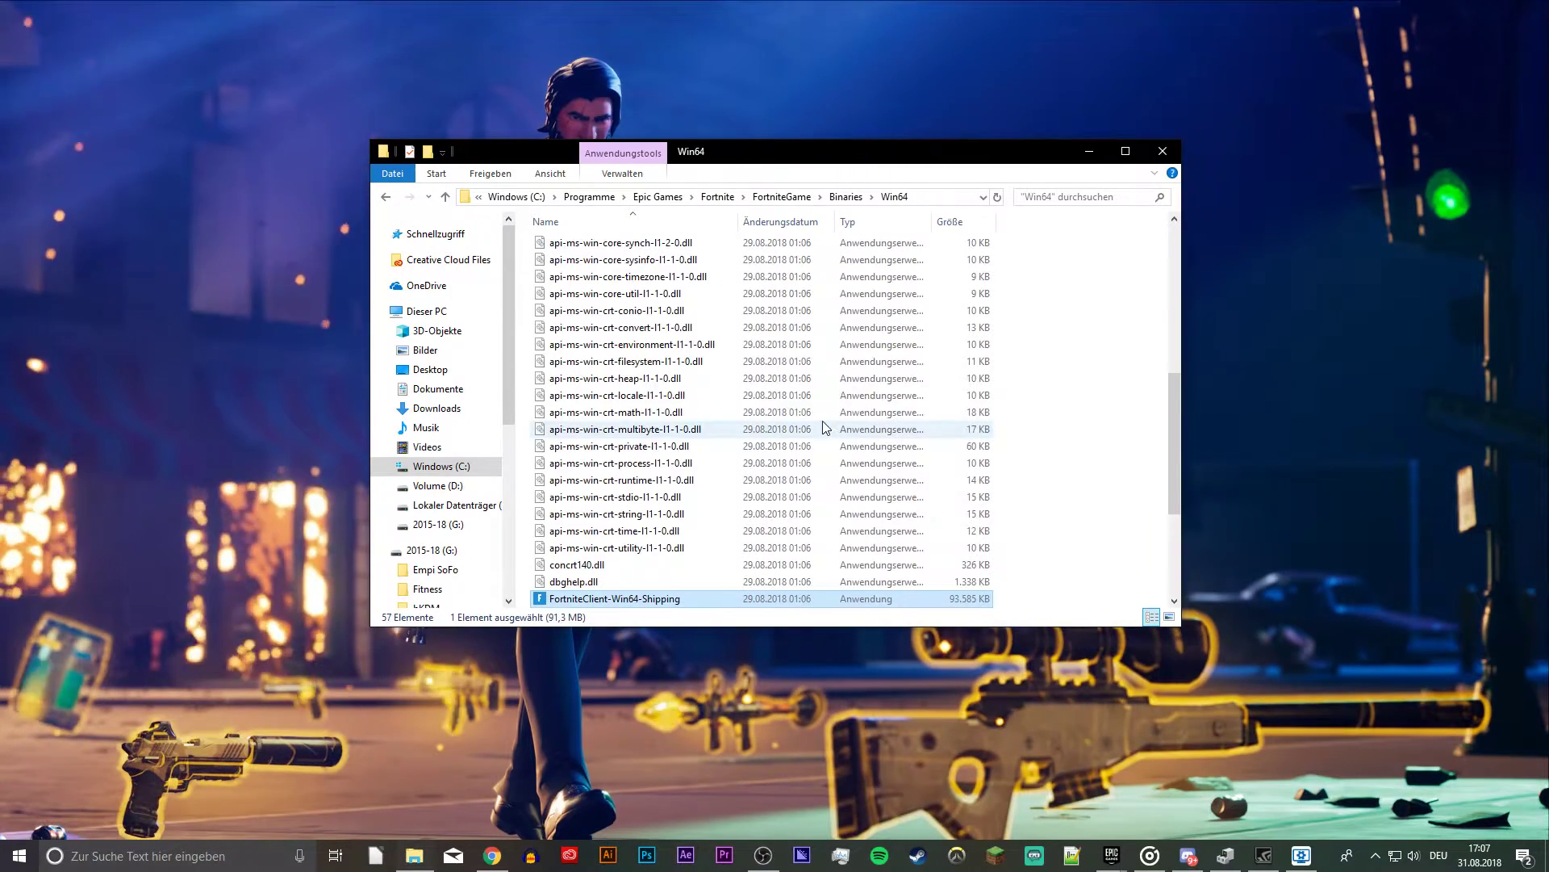
scroll(736, 494, "down", 3)
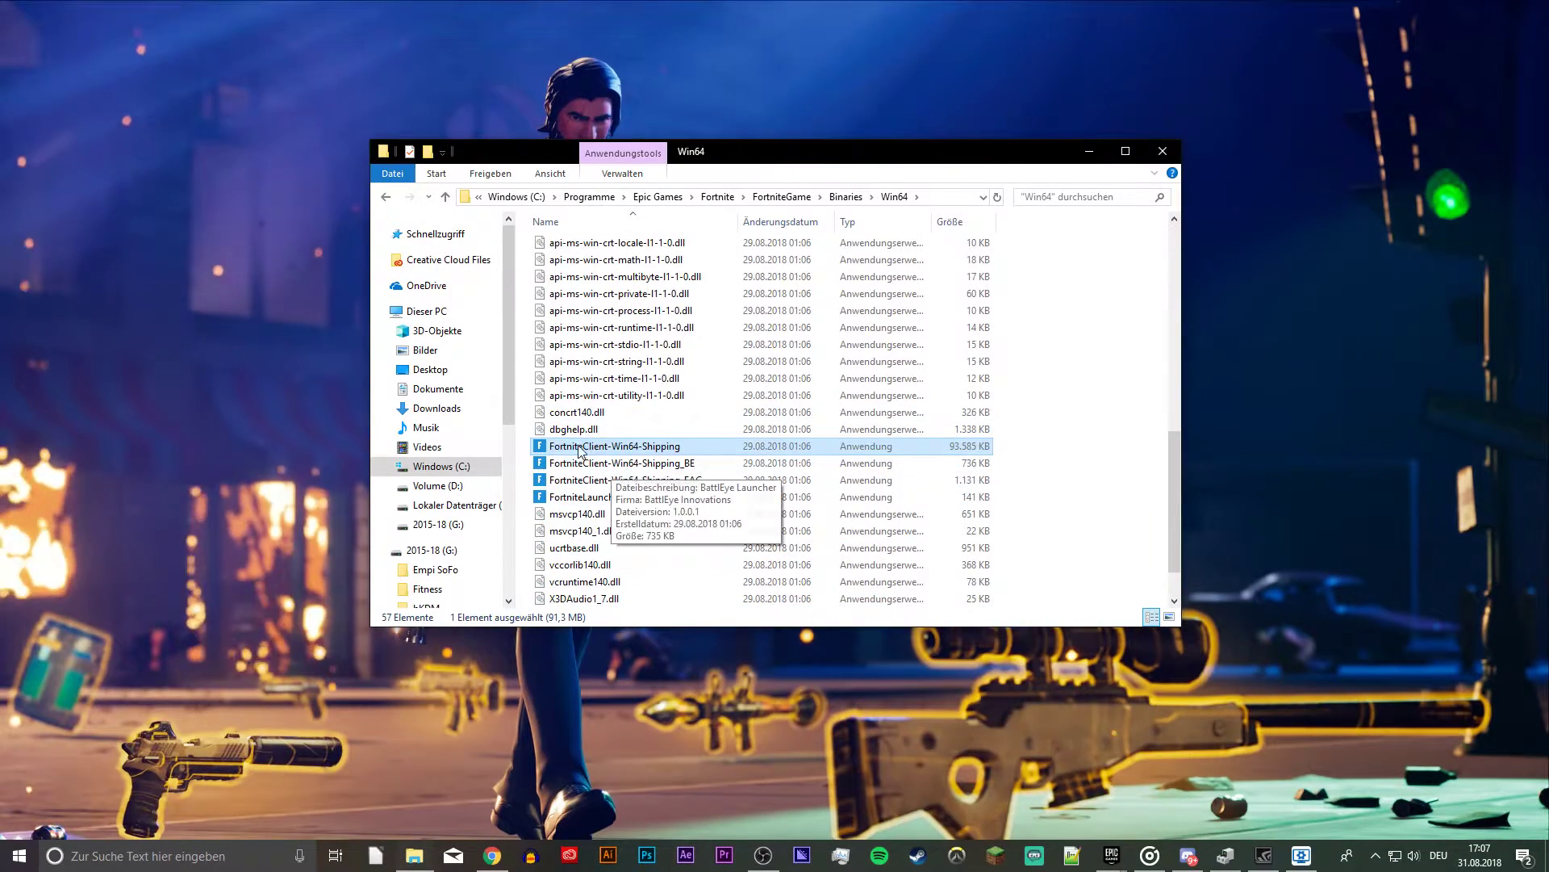
Step: Turn on high-DPI scaling override in FortniteClient-Win64-Shipping's compatibility properties and apply it
right_click(644, 451)
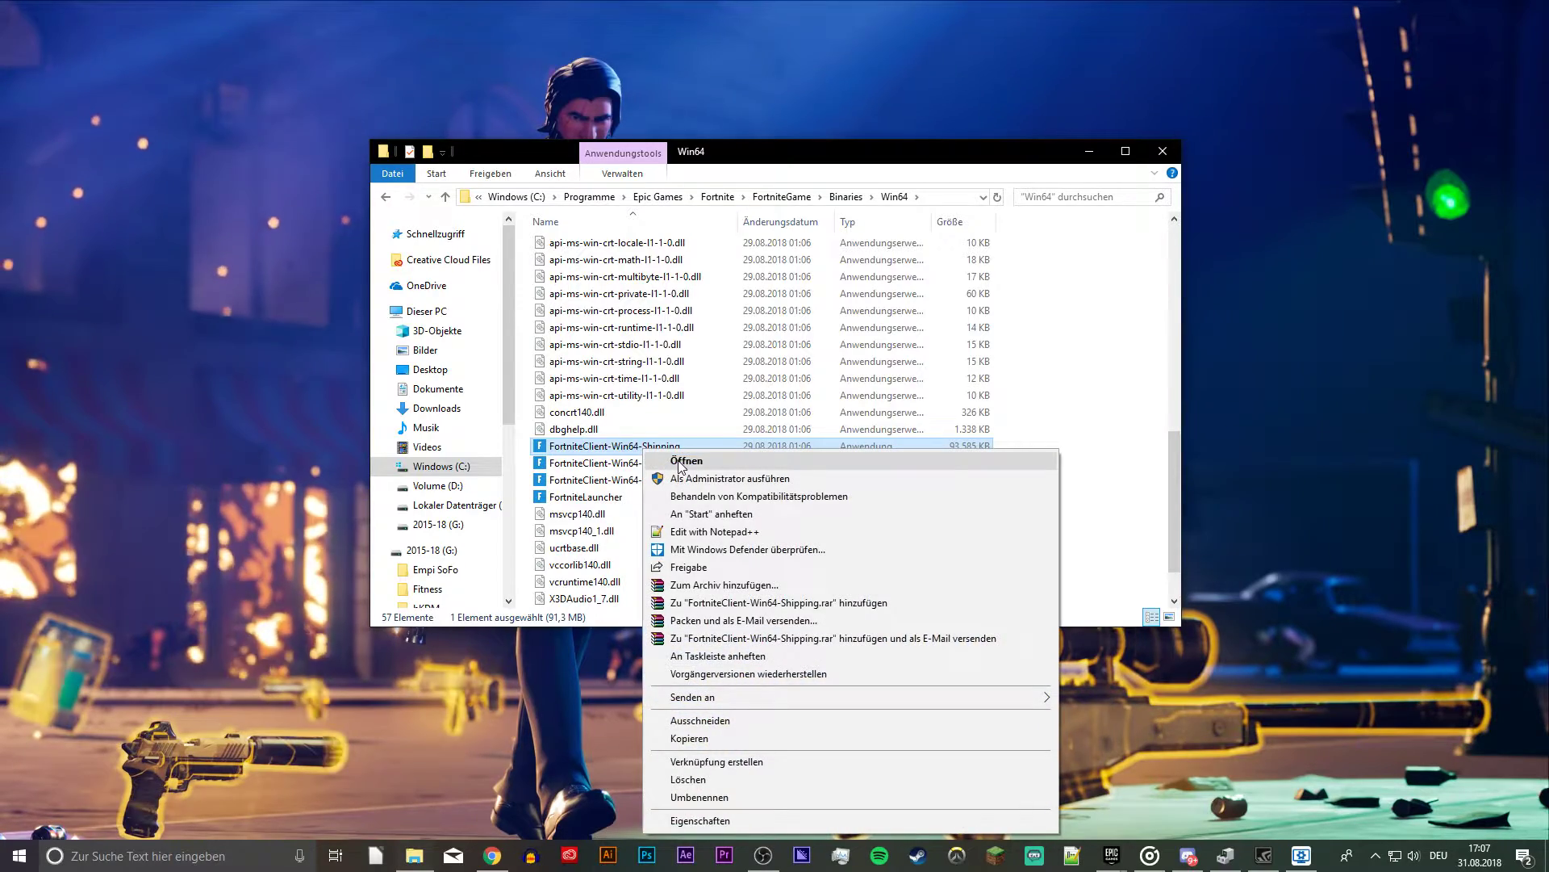
left_click(699, 821)
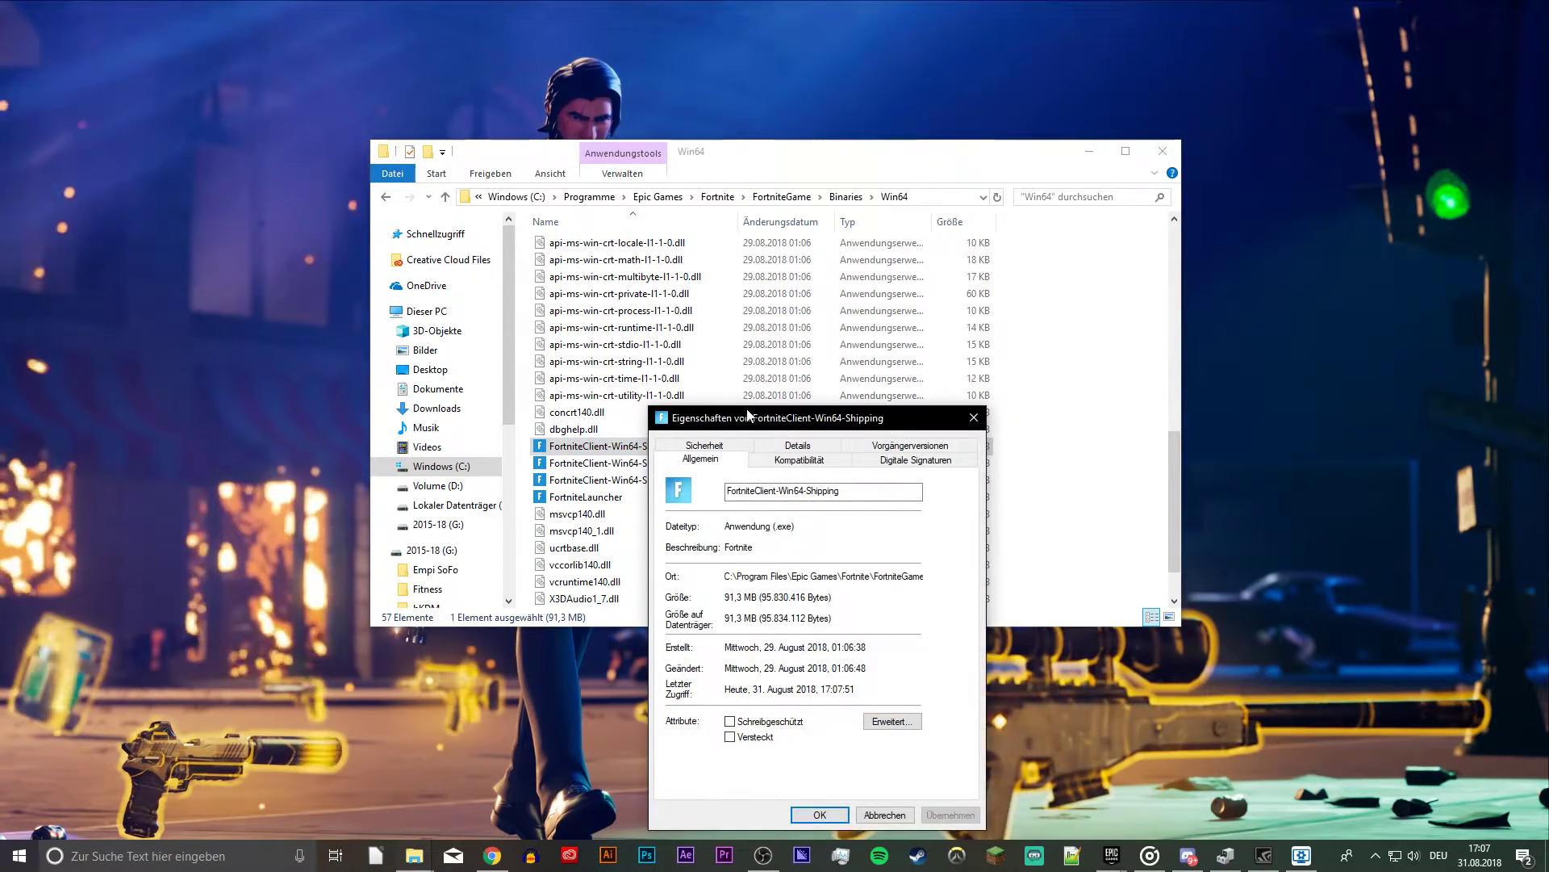
left_click_drag(770, 341, 789, 184)
left_click(835, 232)
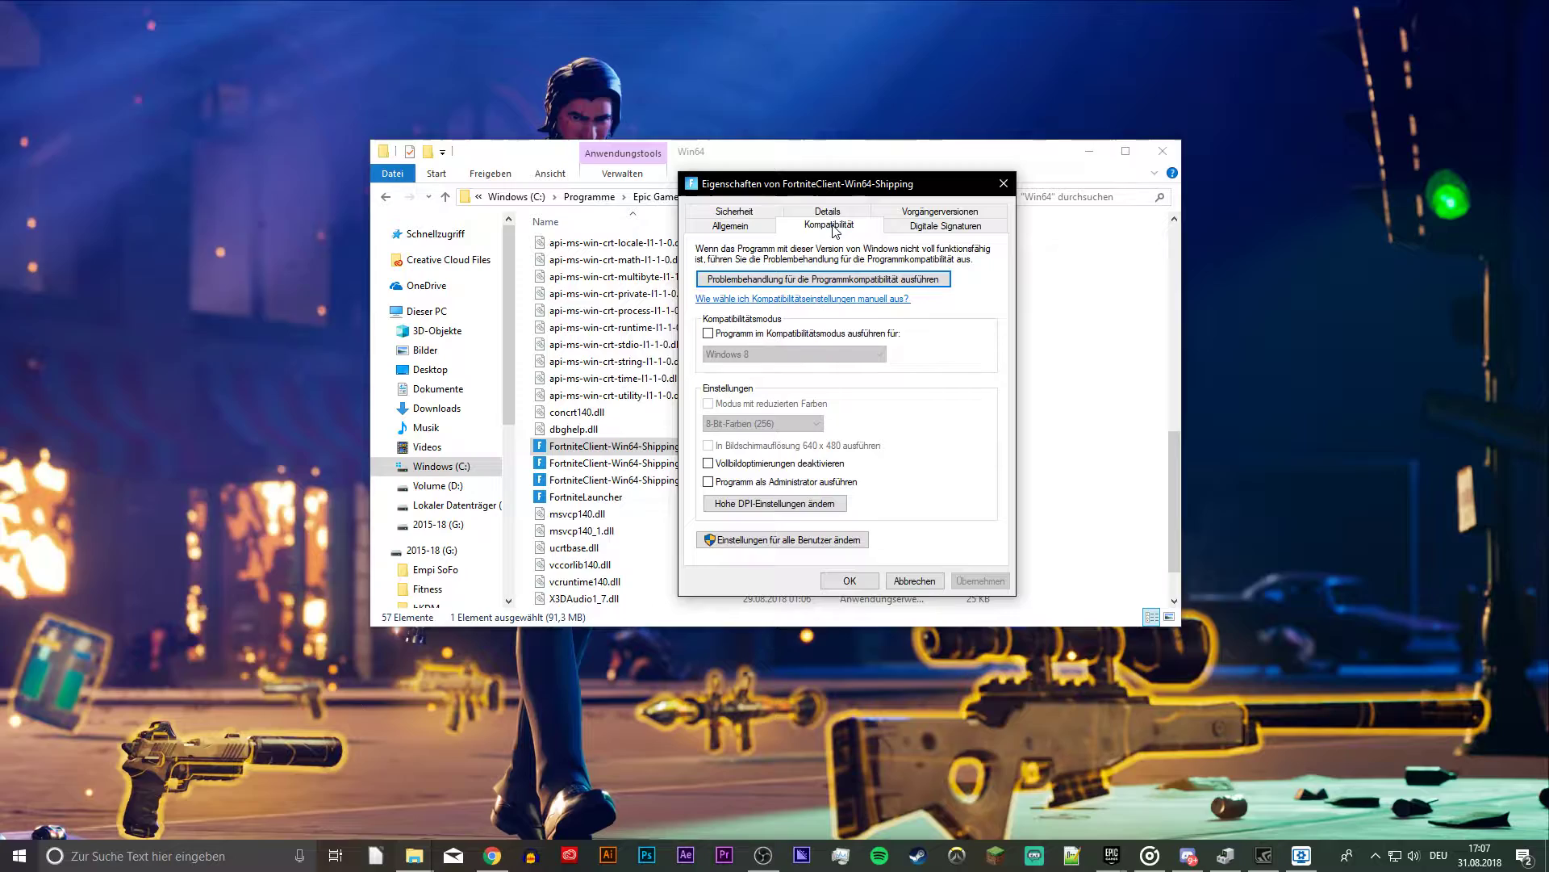
left_click(789, 506)
left_click(754, 494)
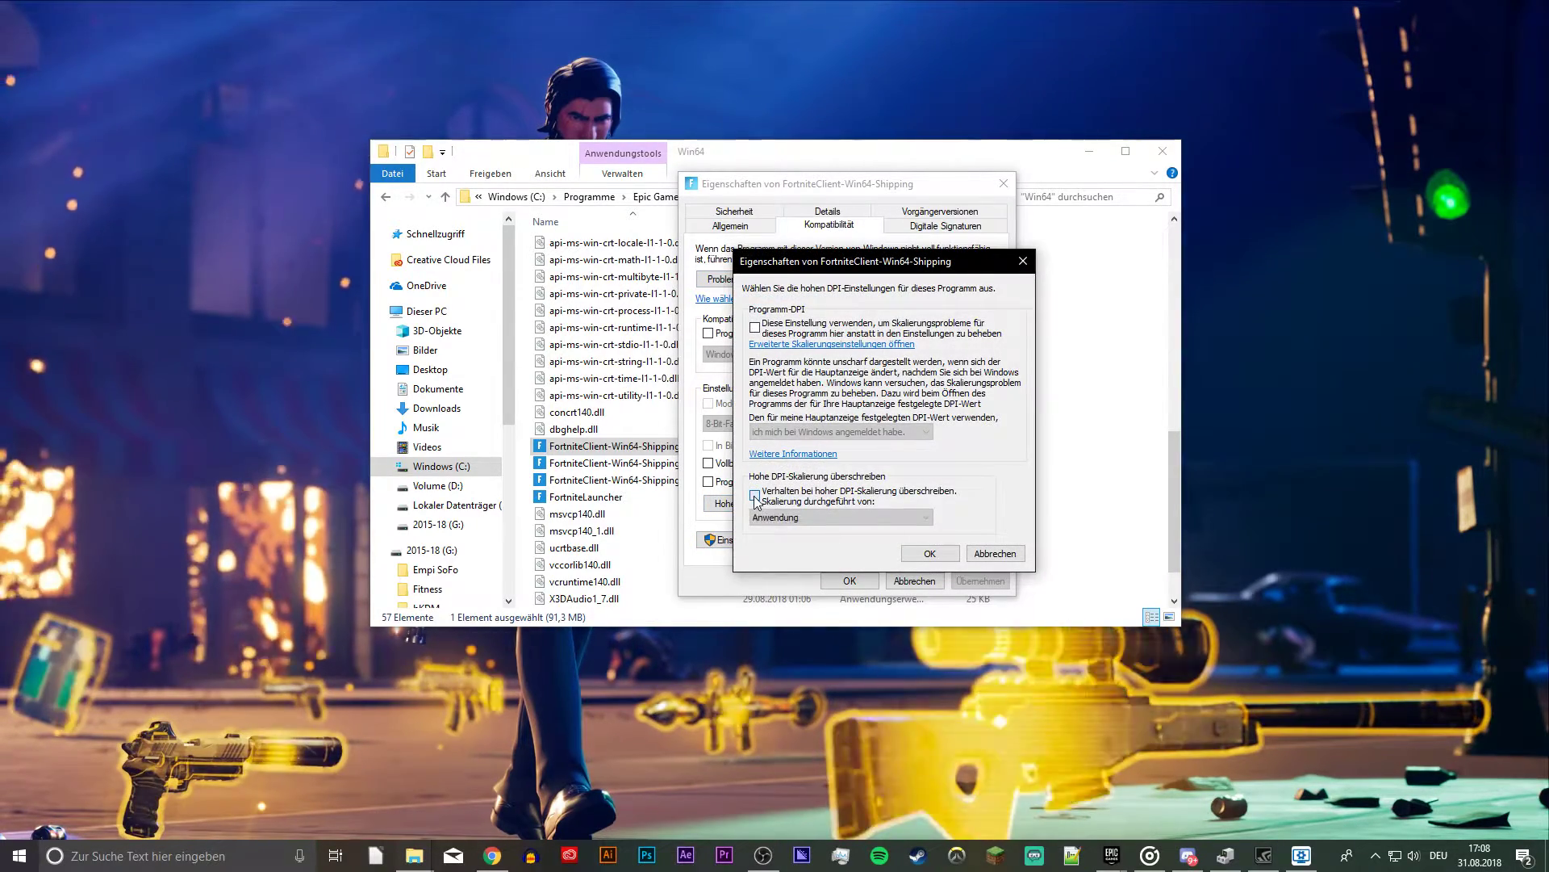
left_click(920, 552)
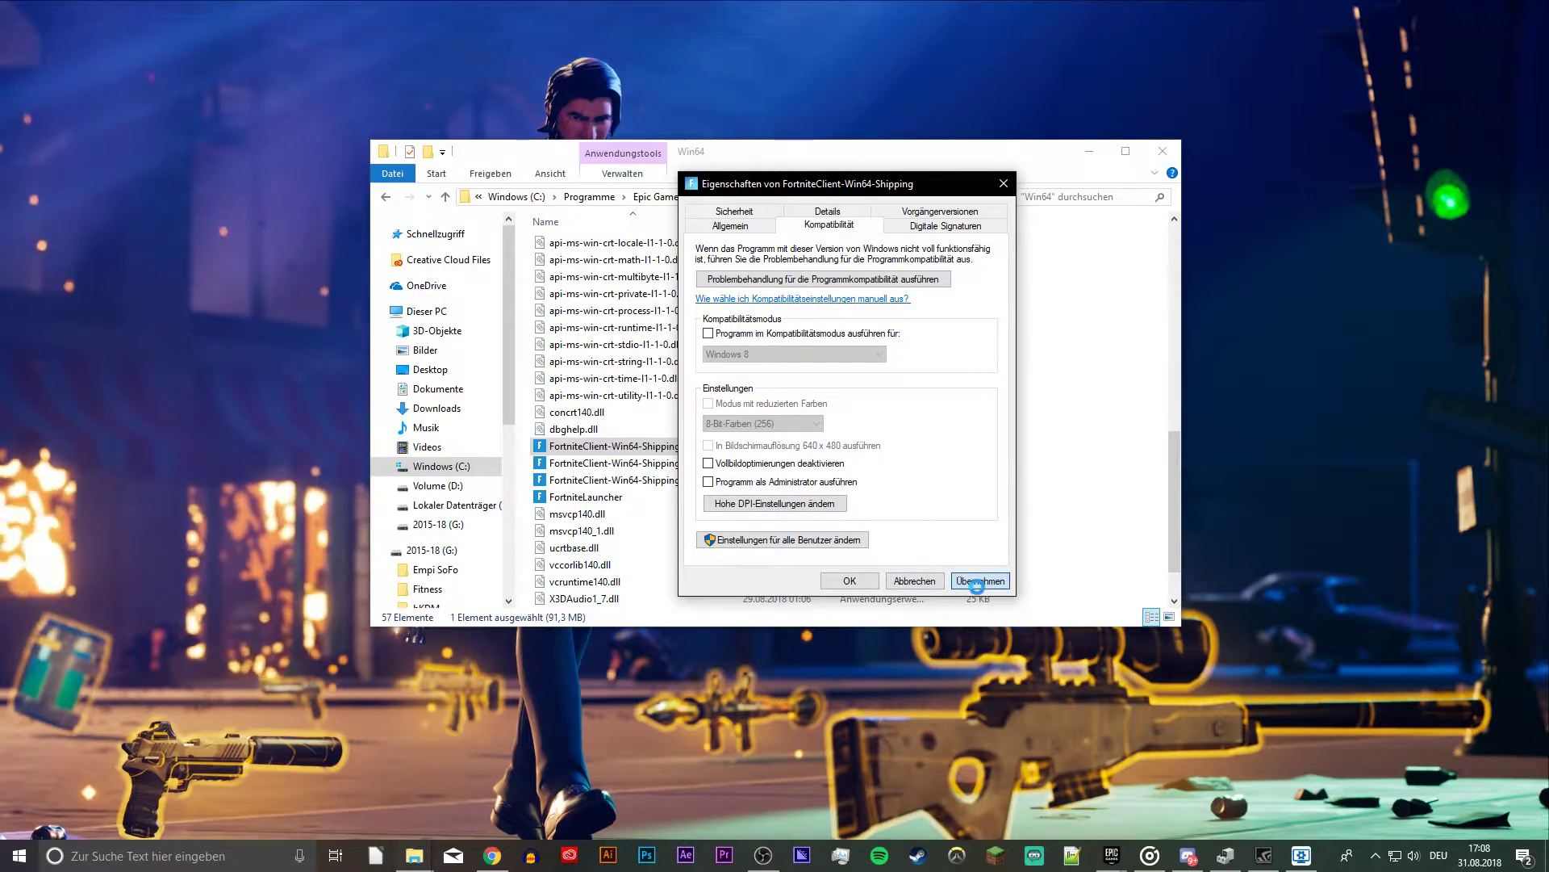
left_click(924, 585)
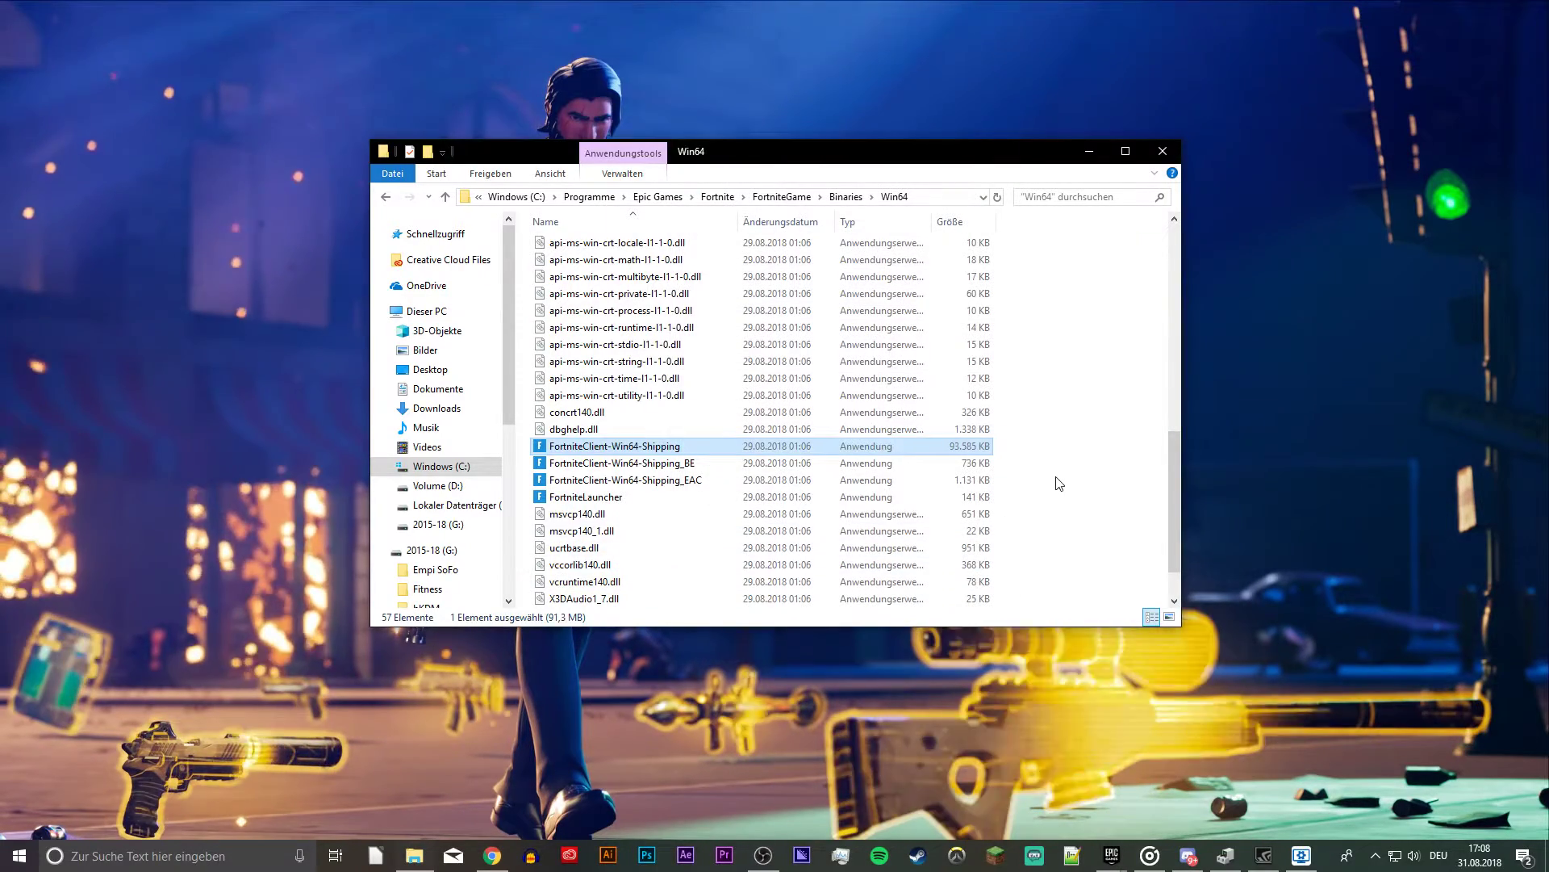
left_click(1057, 482)
Step: Show the desktop and search Windows for %appdata%
key("super+d")
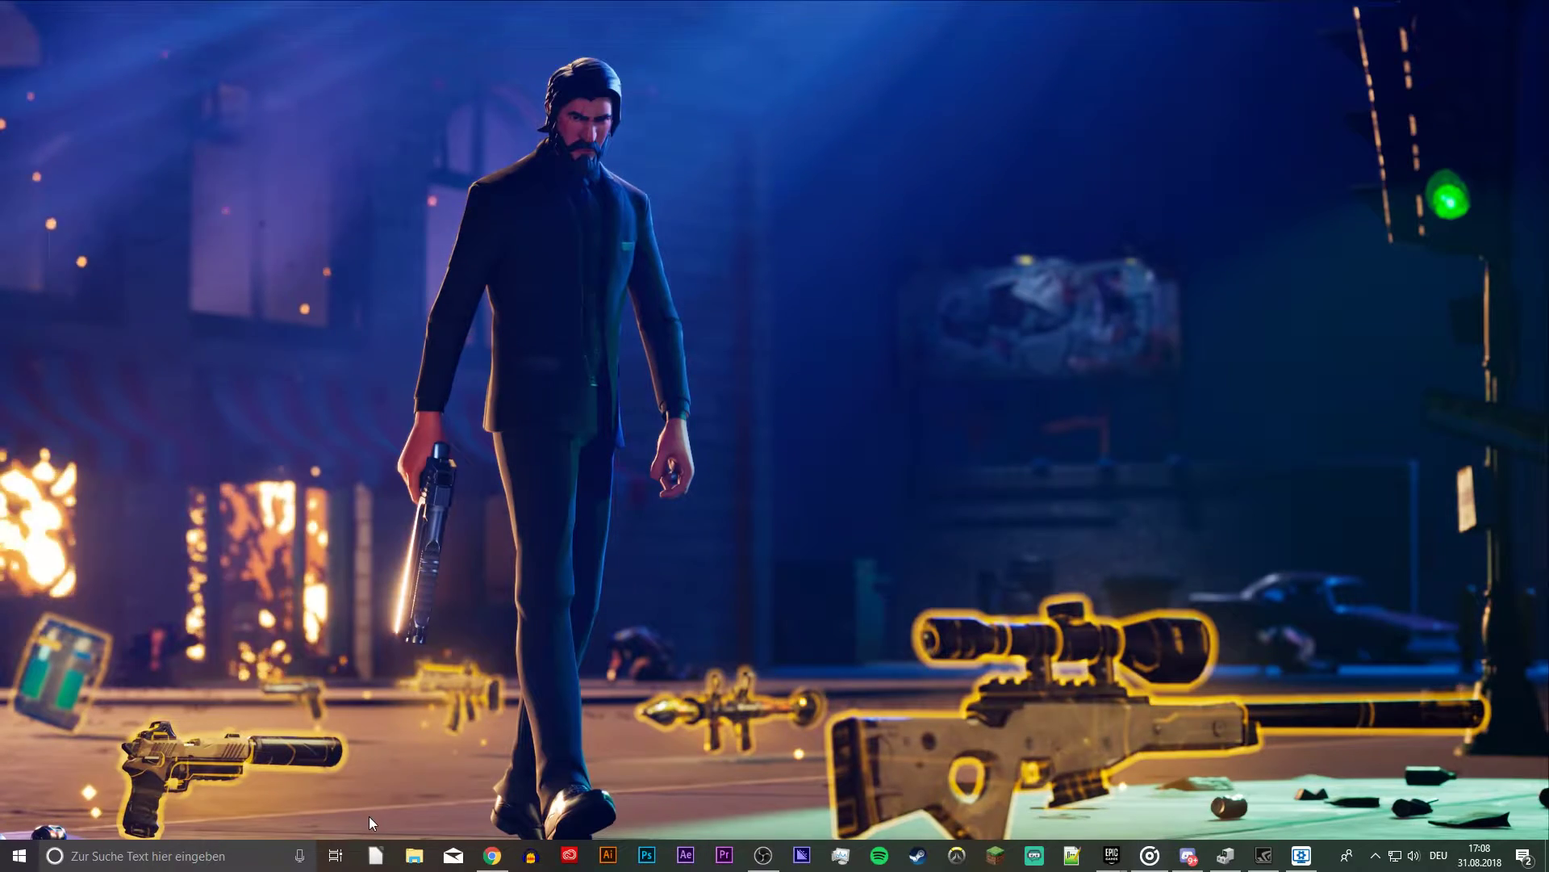
left_click(292, 852)
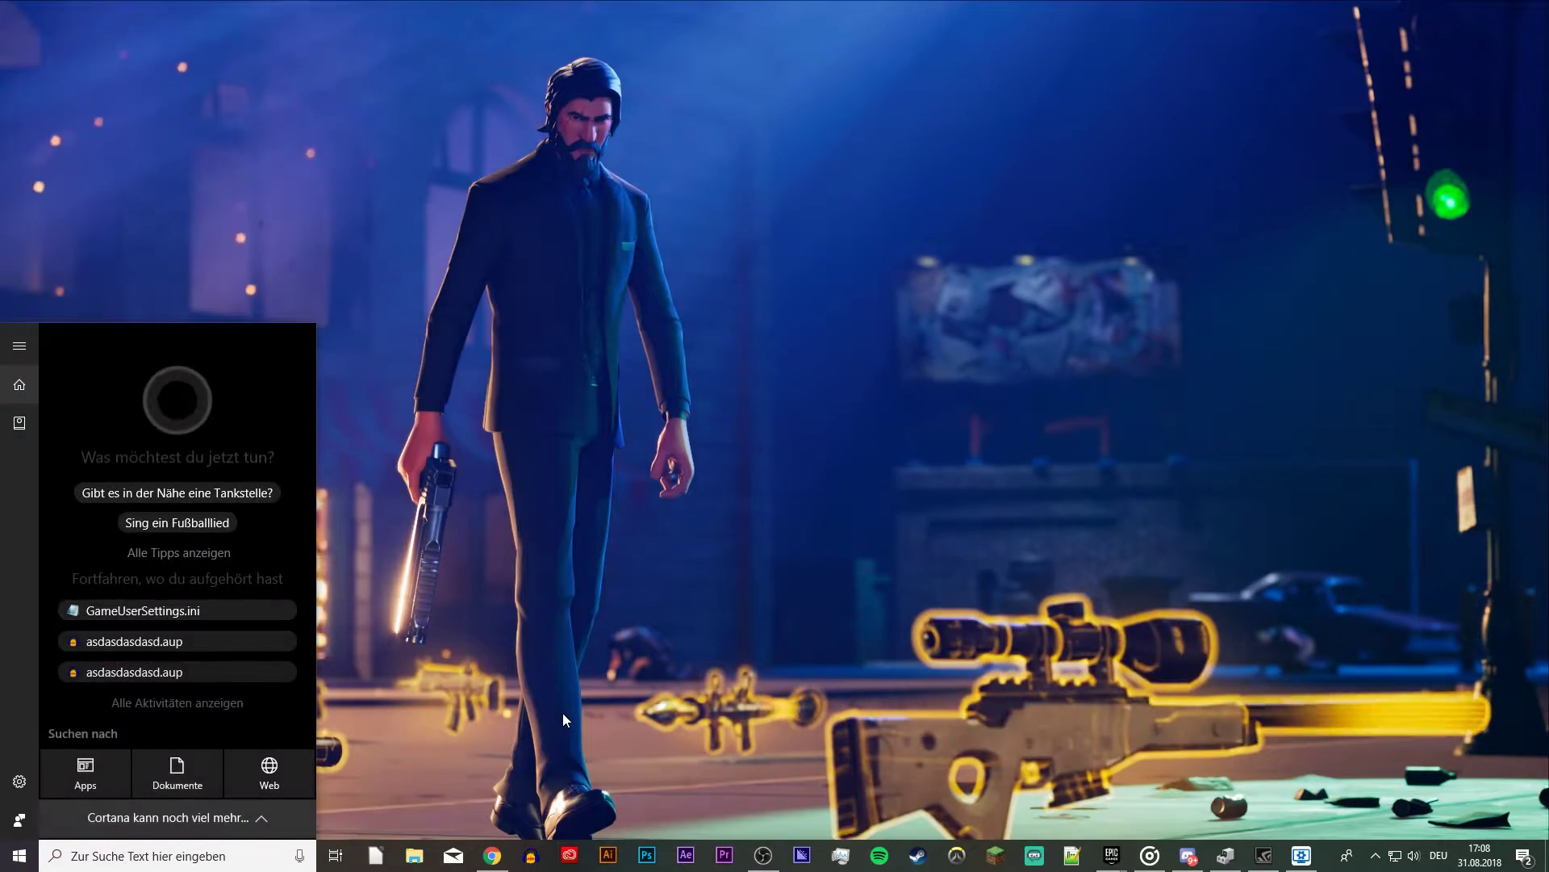
type("%appdata%")
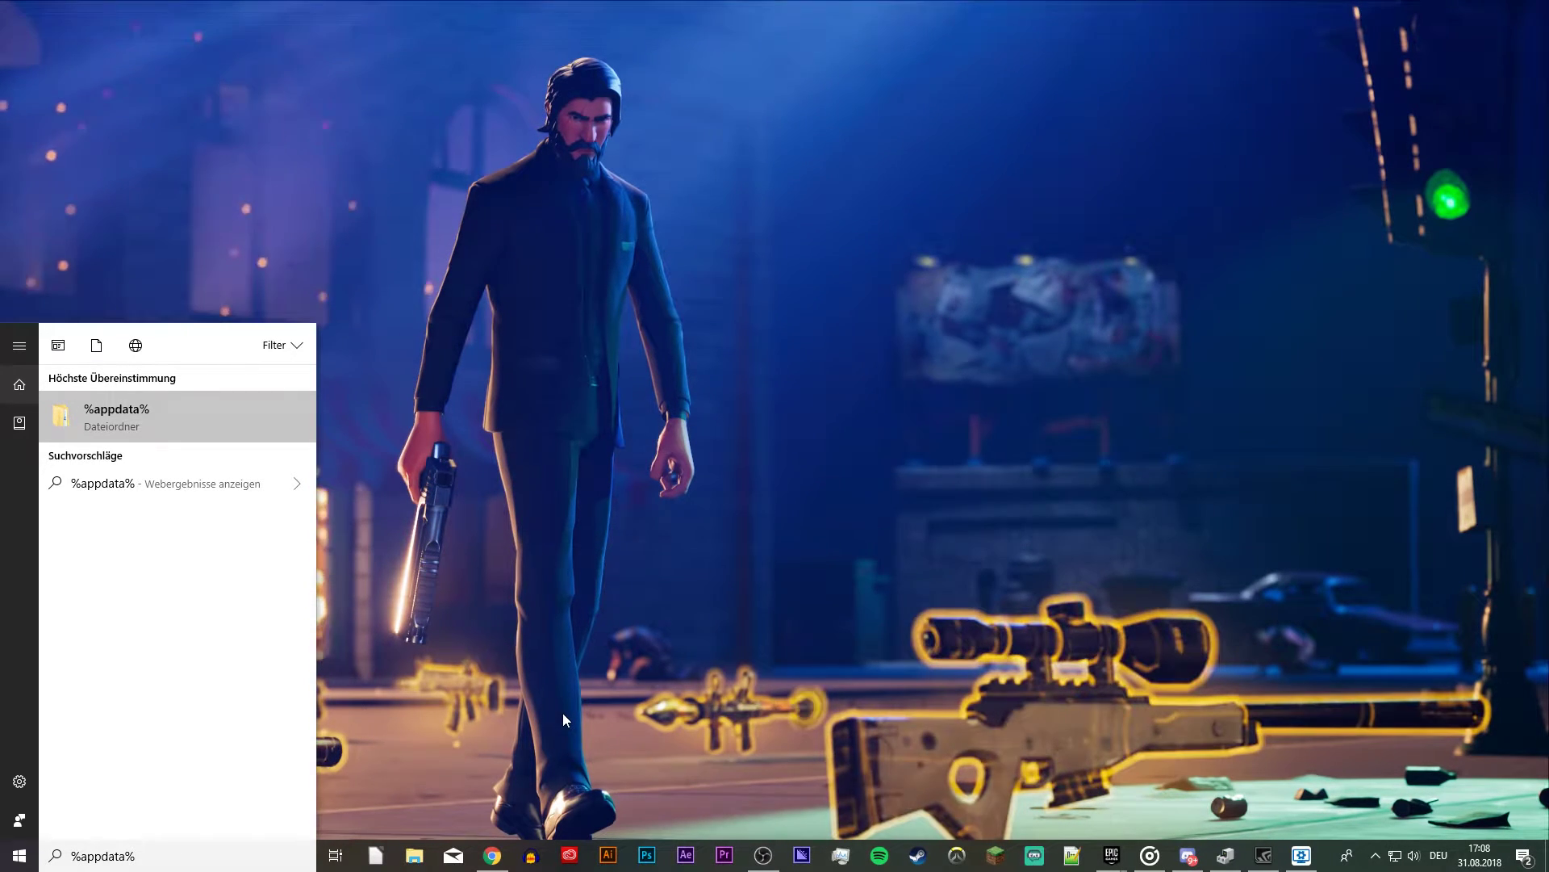
Step: Open AppData\Local\FortniteGame\Saved\Config\WindowsClient and open GameUserSettings in Editor
key("Return")
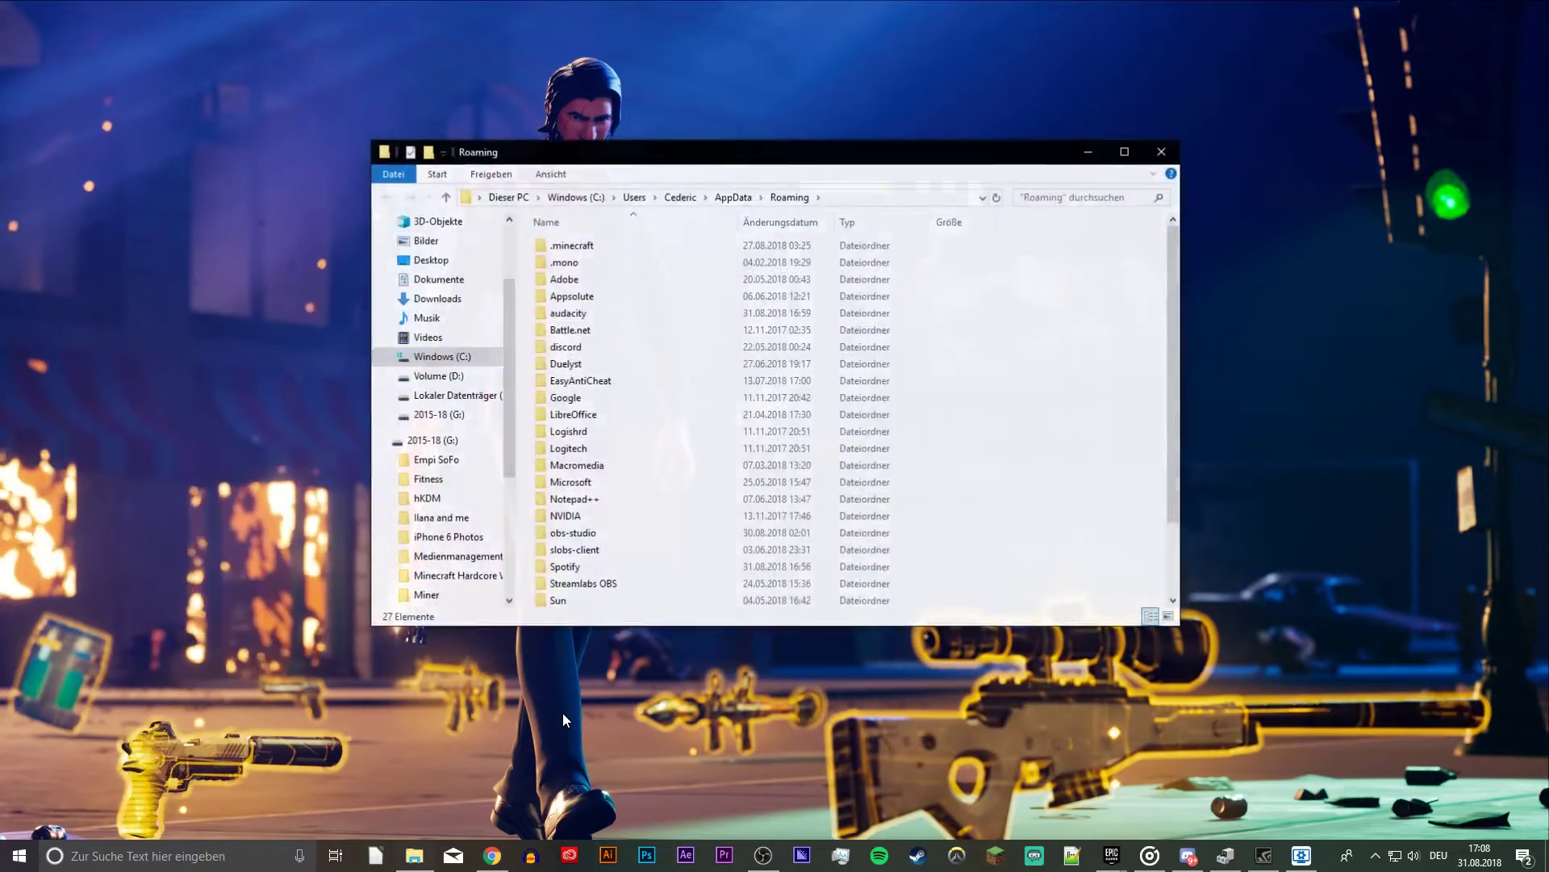
left_click_drag(794, 154, 1042, 159)
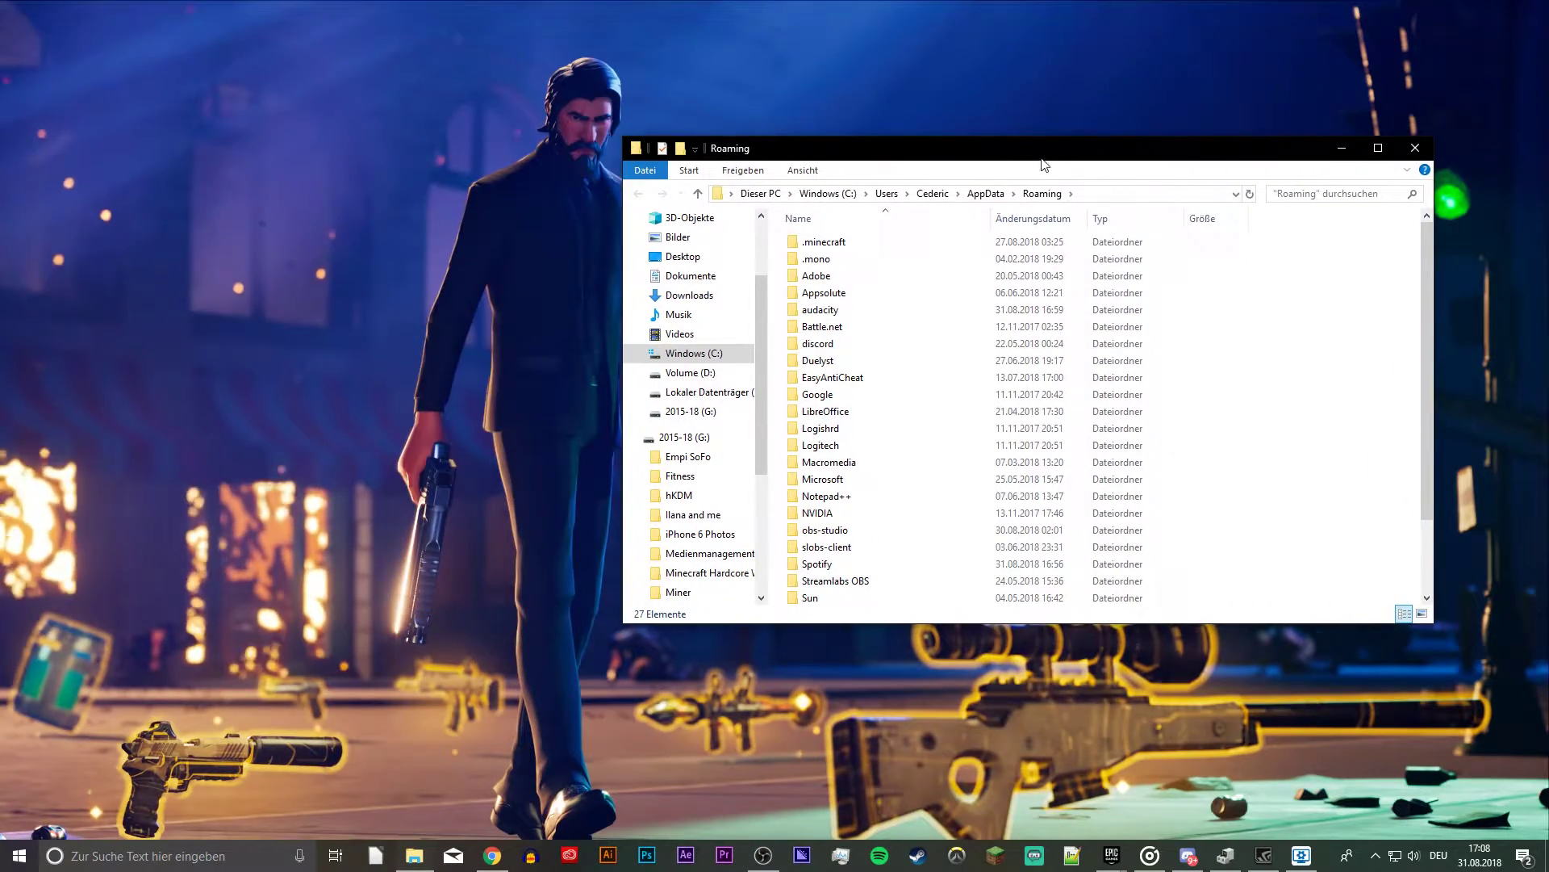
left_click(991, 196)
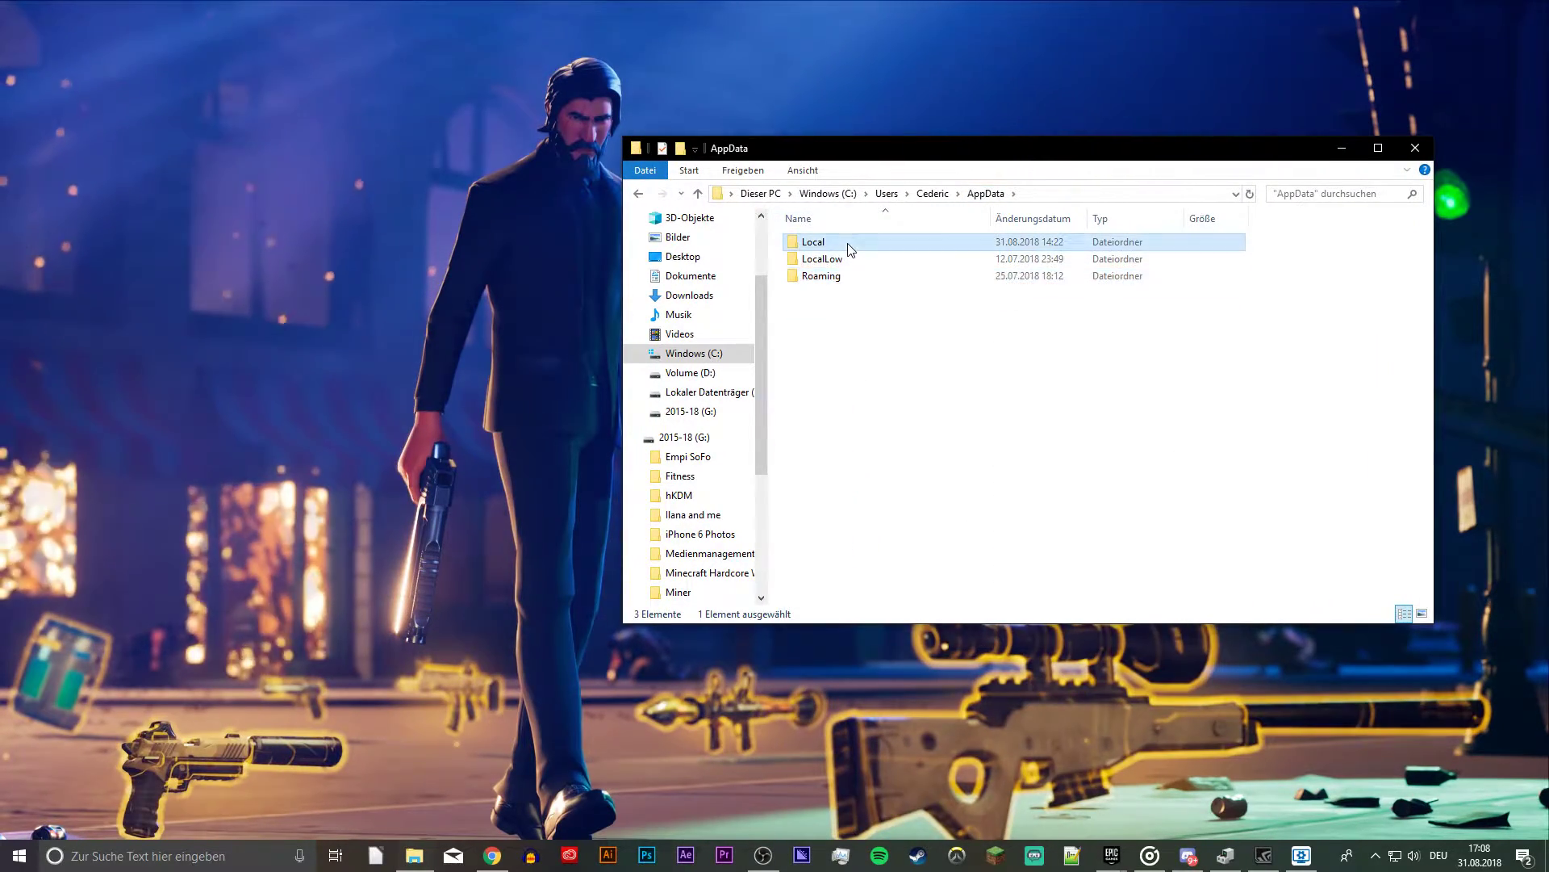
double_click(843, 243)
scroll(855, 323, "down", 7)
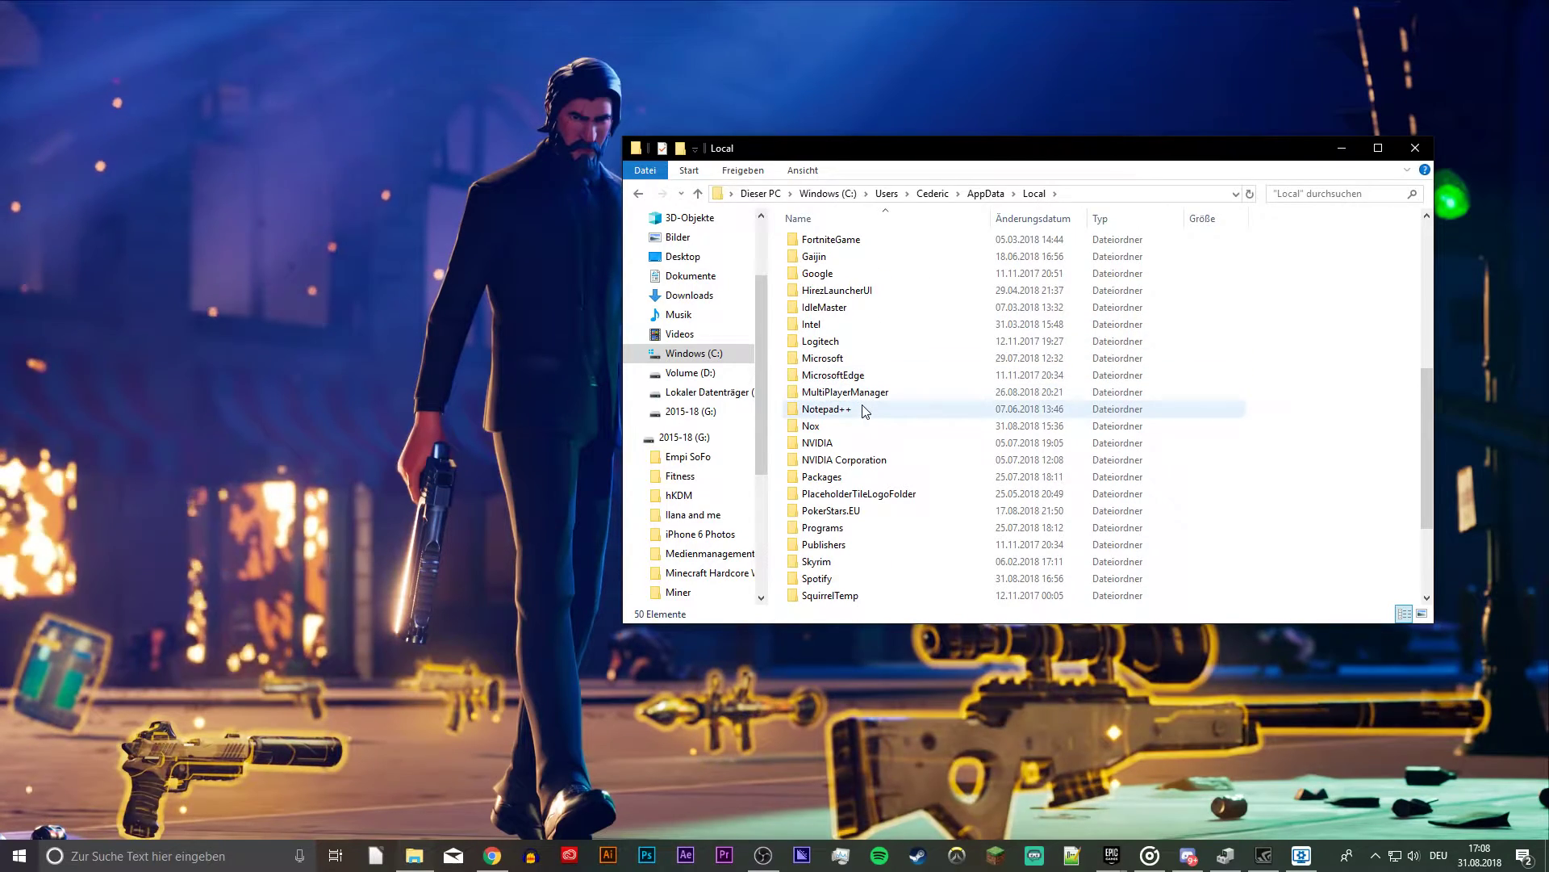
scroll(863, 412, "up", 1)
double_click(820, 289)
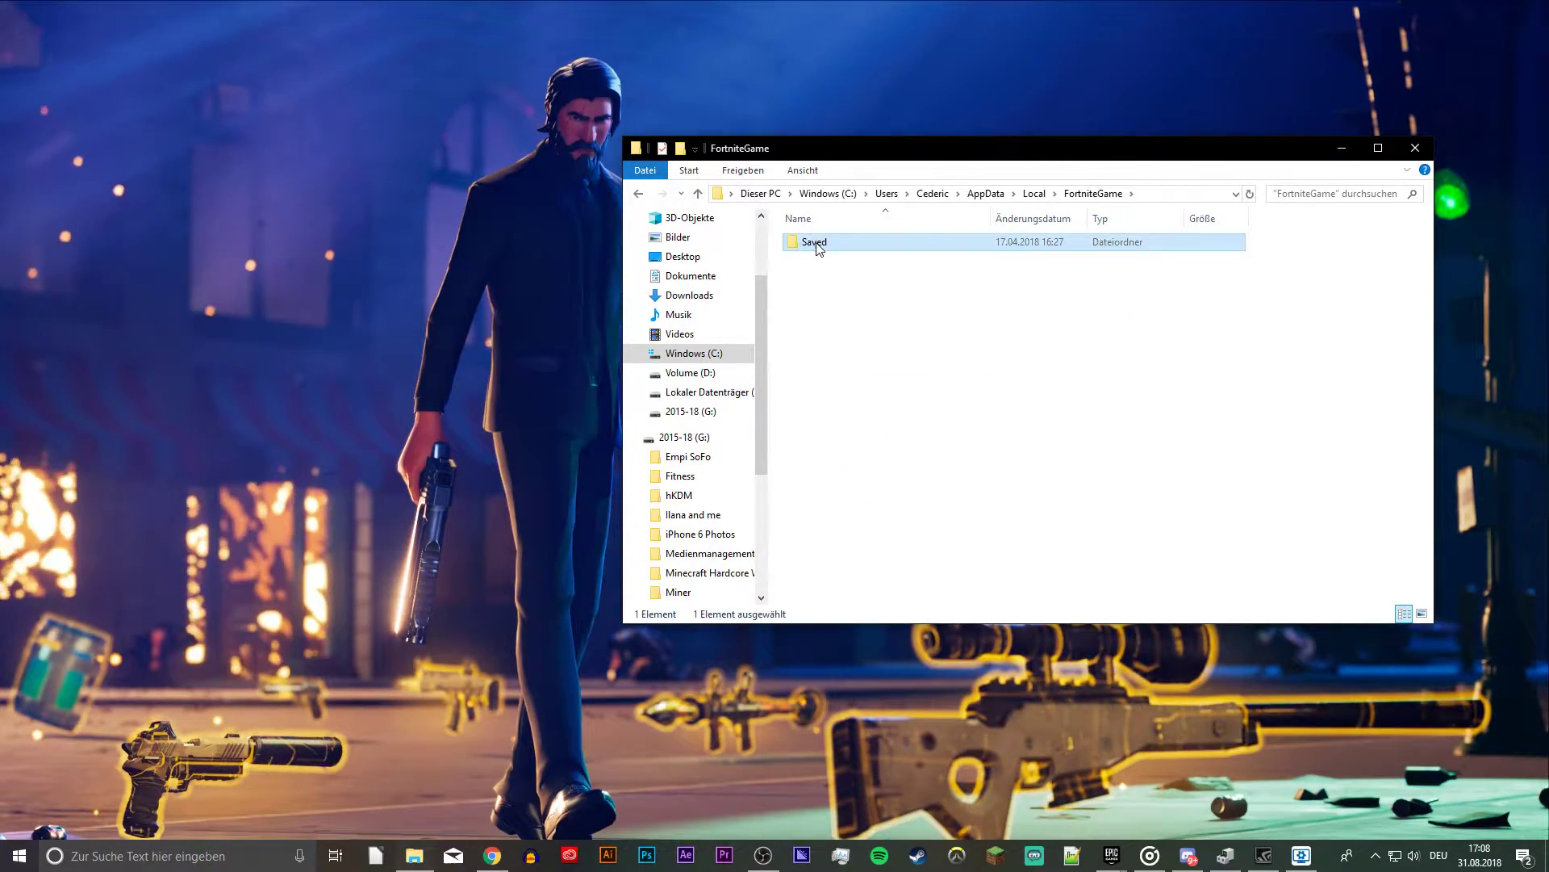
double_click(816, 244)
double_click(818, 260)
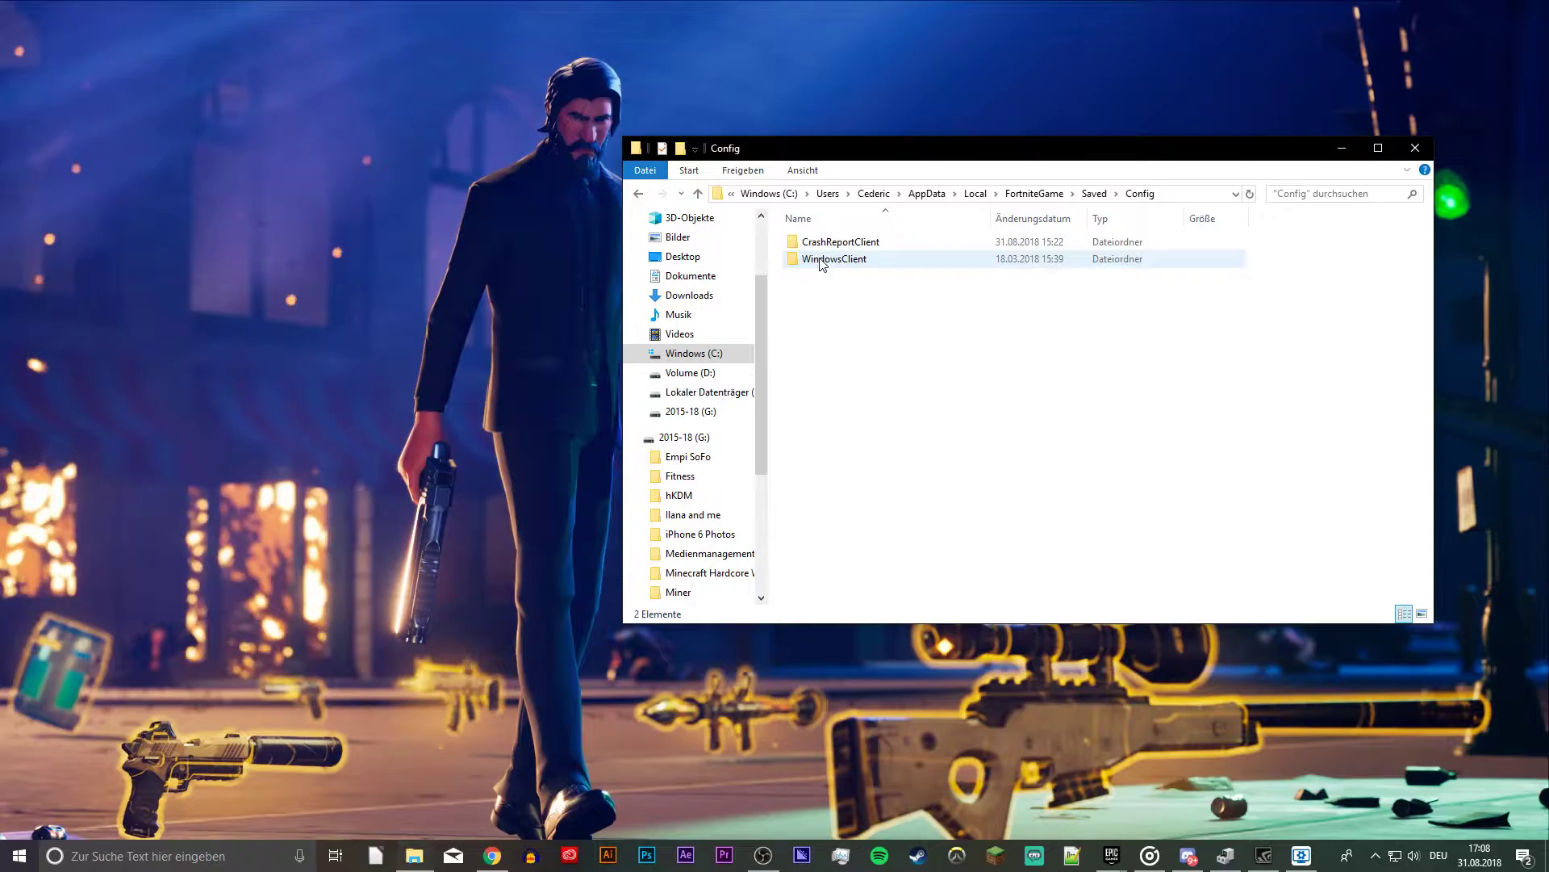
double_click(820, 260)
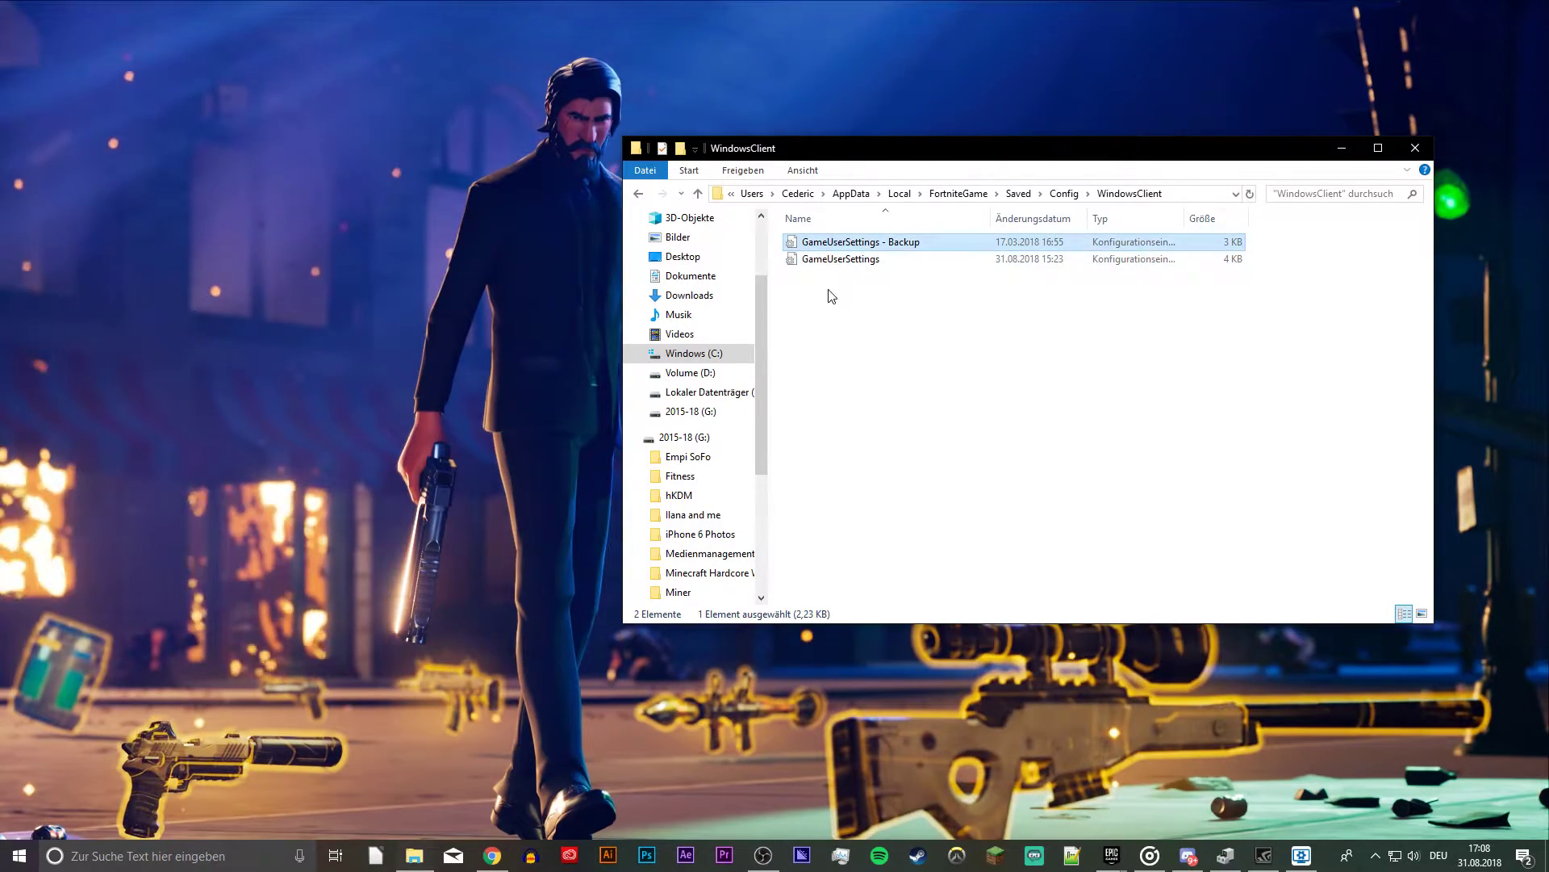
double_click(838, 263)
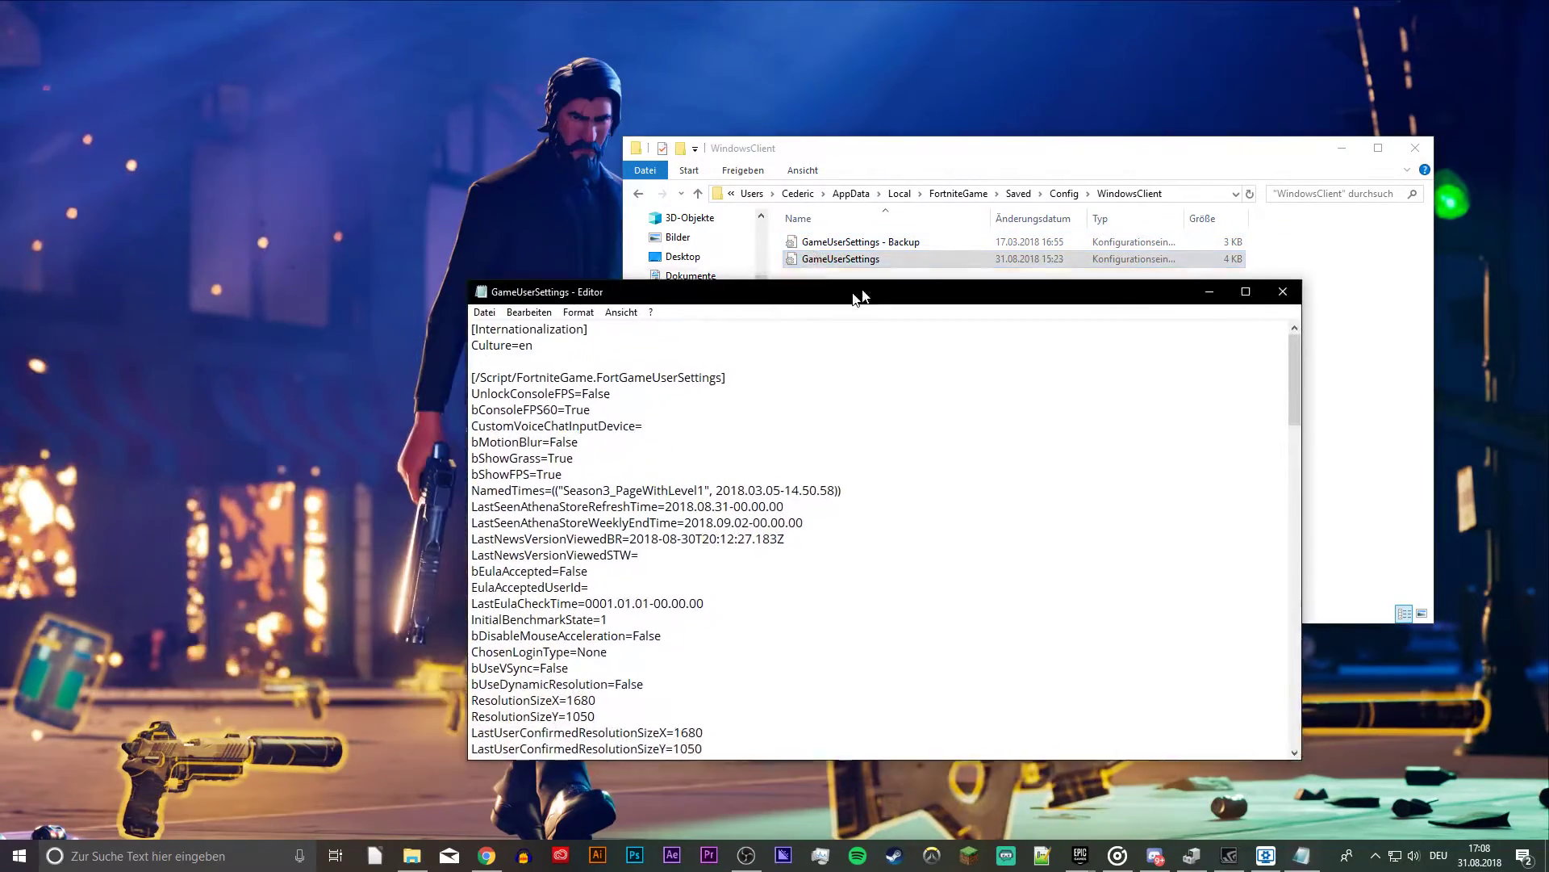
Step: Change the last-confirmed resolution in GameUserSettings from 1680×1050 to 640×400
scroll(1029, 441, "down", 2)
scroll(1030, 441, "down", 1)
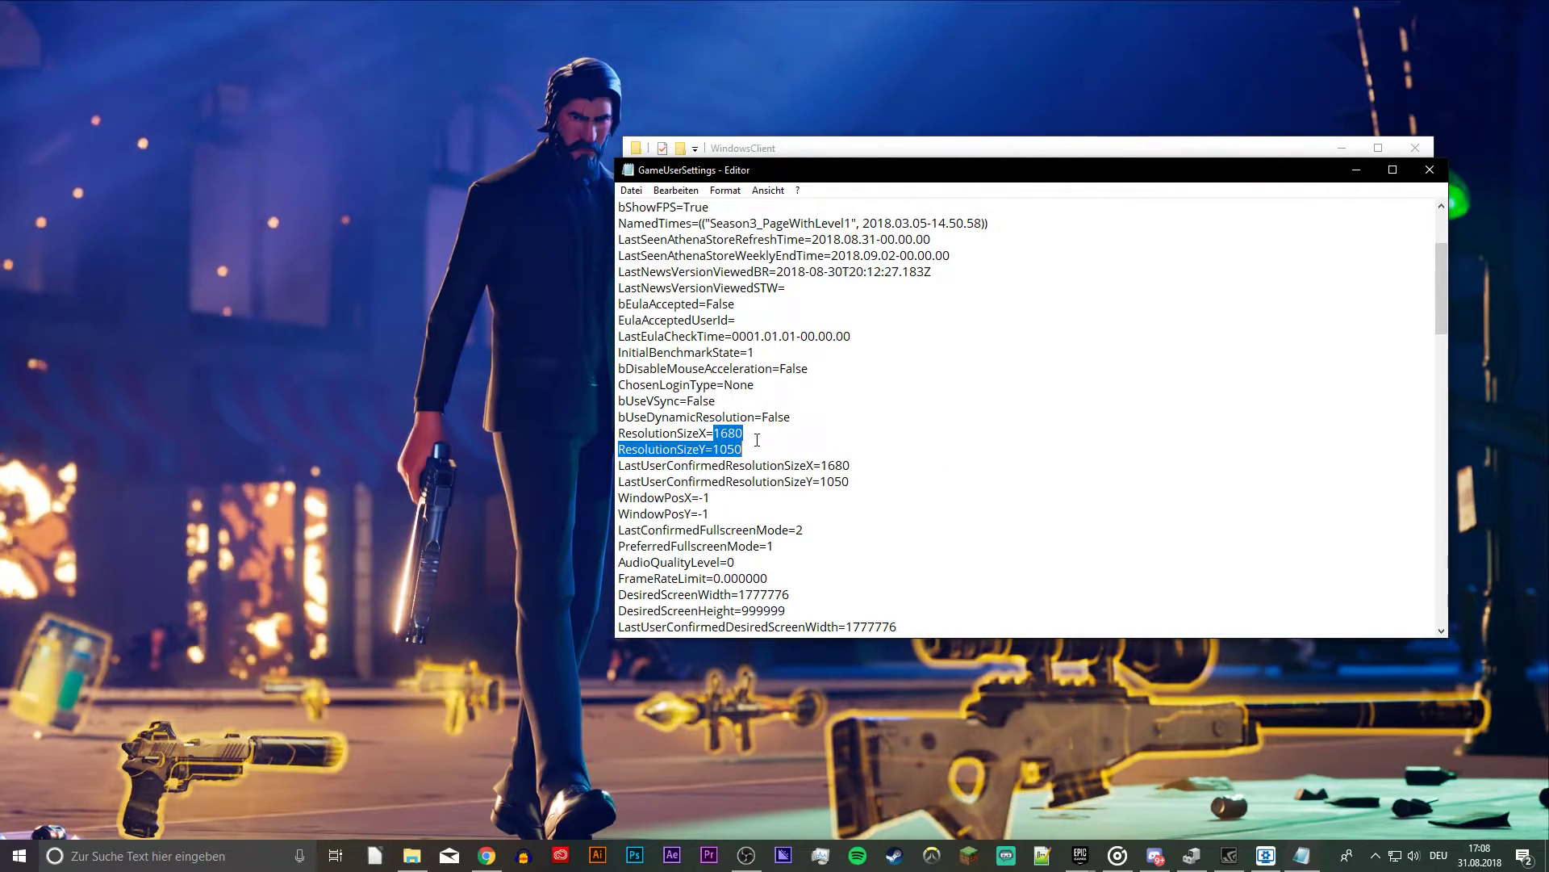
left_click_drag(715, 435, 747, 435)
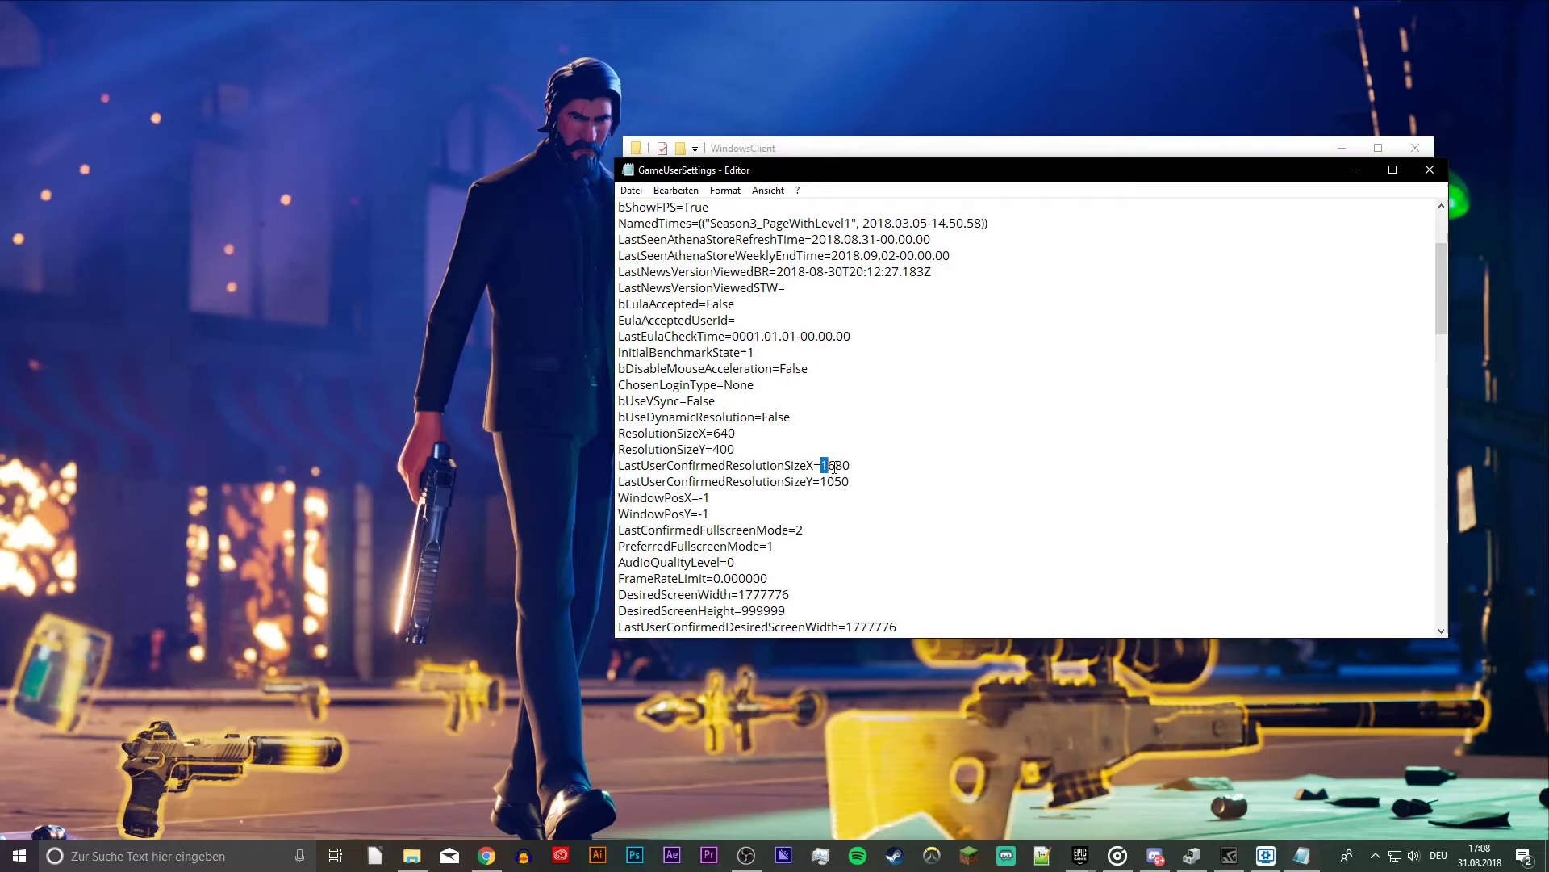
mouse_move(835, 467)
left_mouse_down()
mouse_move(852, 467)
mouse_move(843, 482)
left_mouse_up()
type("40")
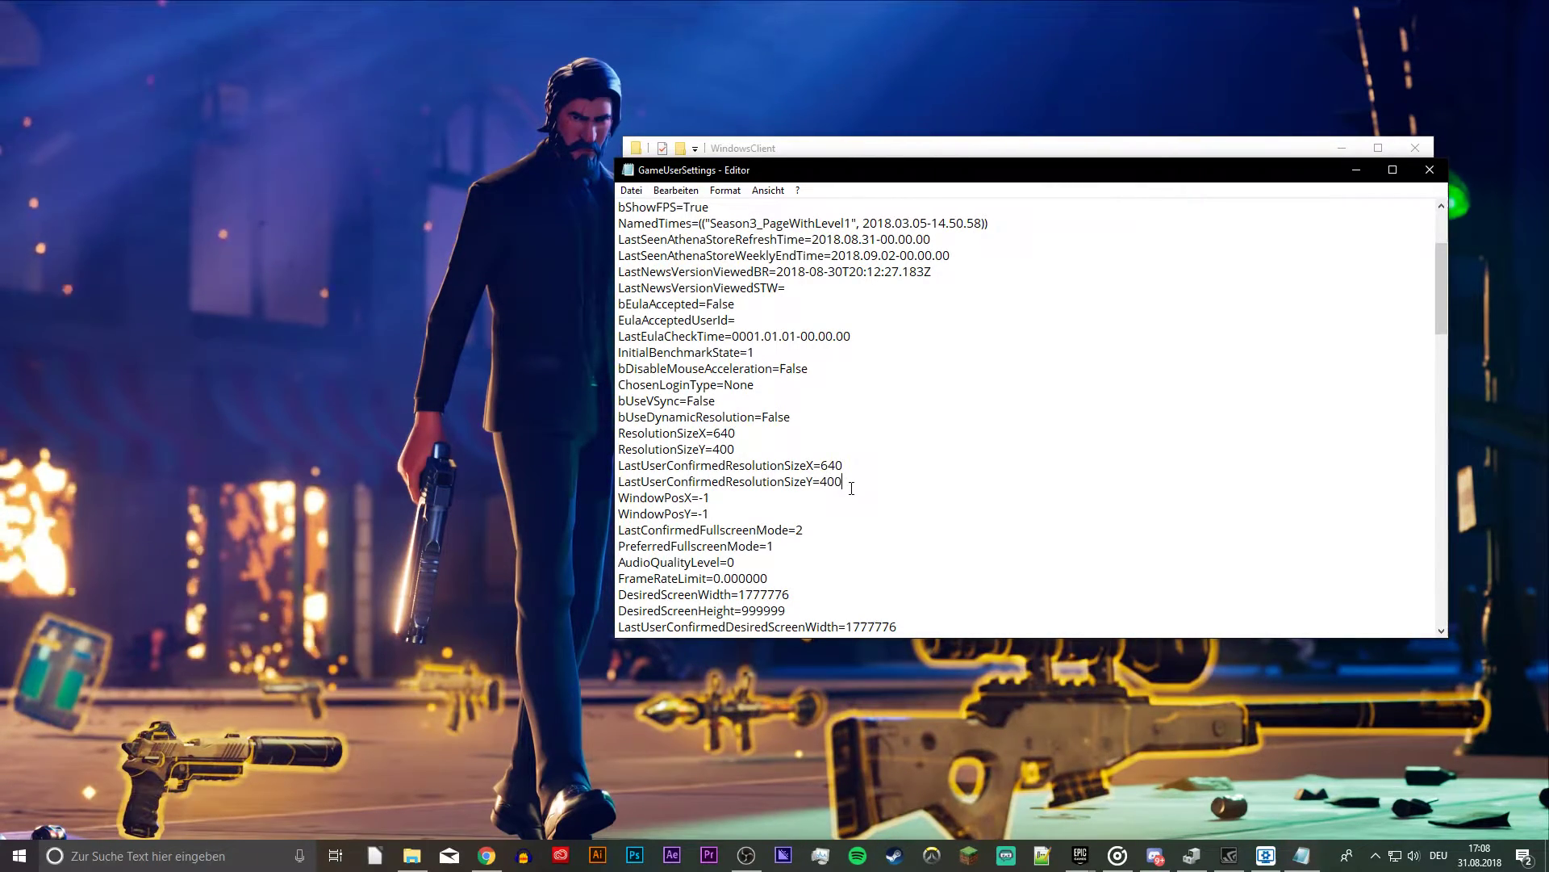
scroll(850, 495, "down", 20)
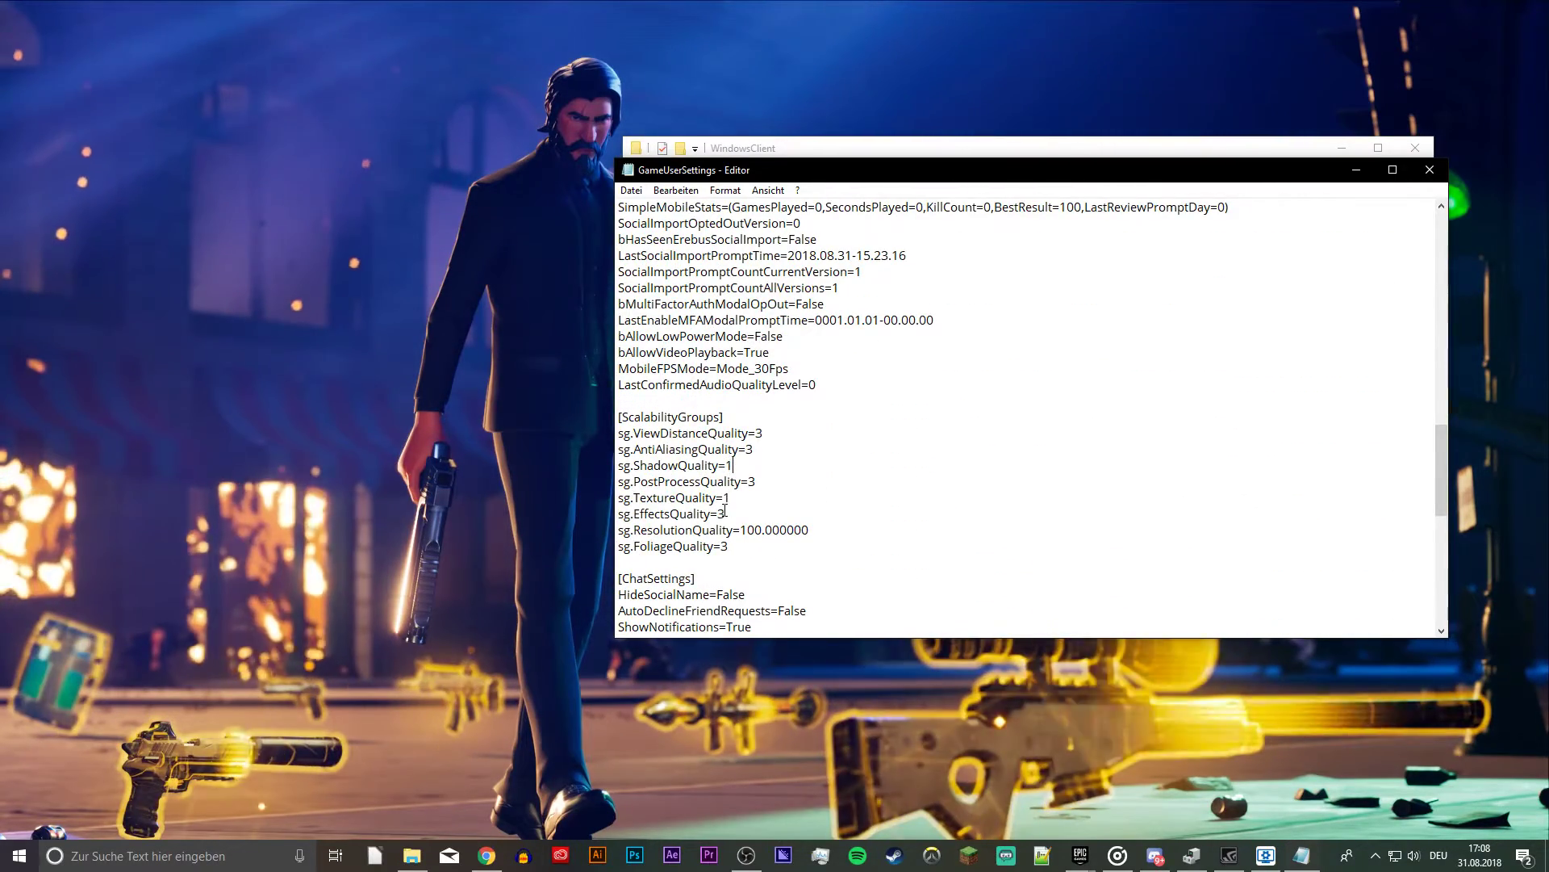
Step: Save GameUserSettings and close Notepad
left_click(632, 190)
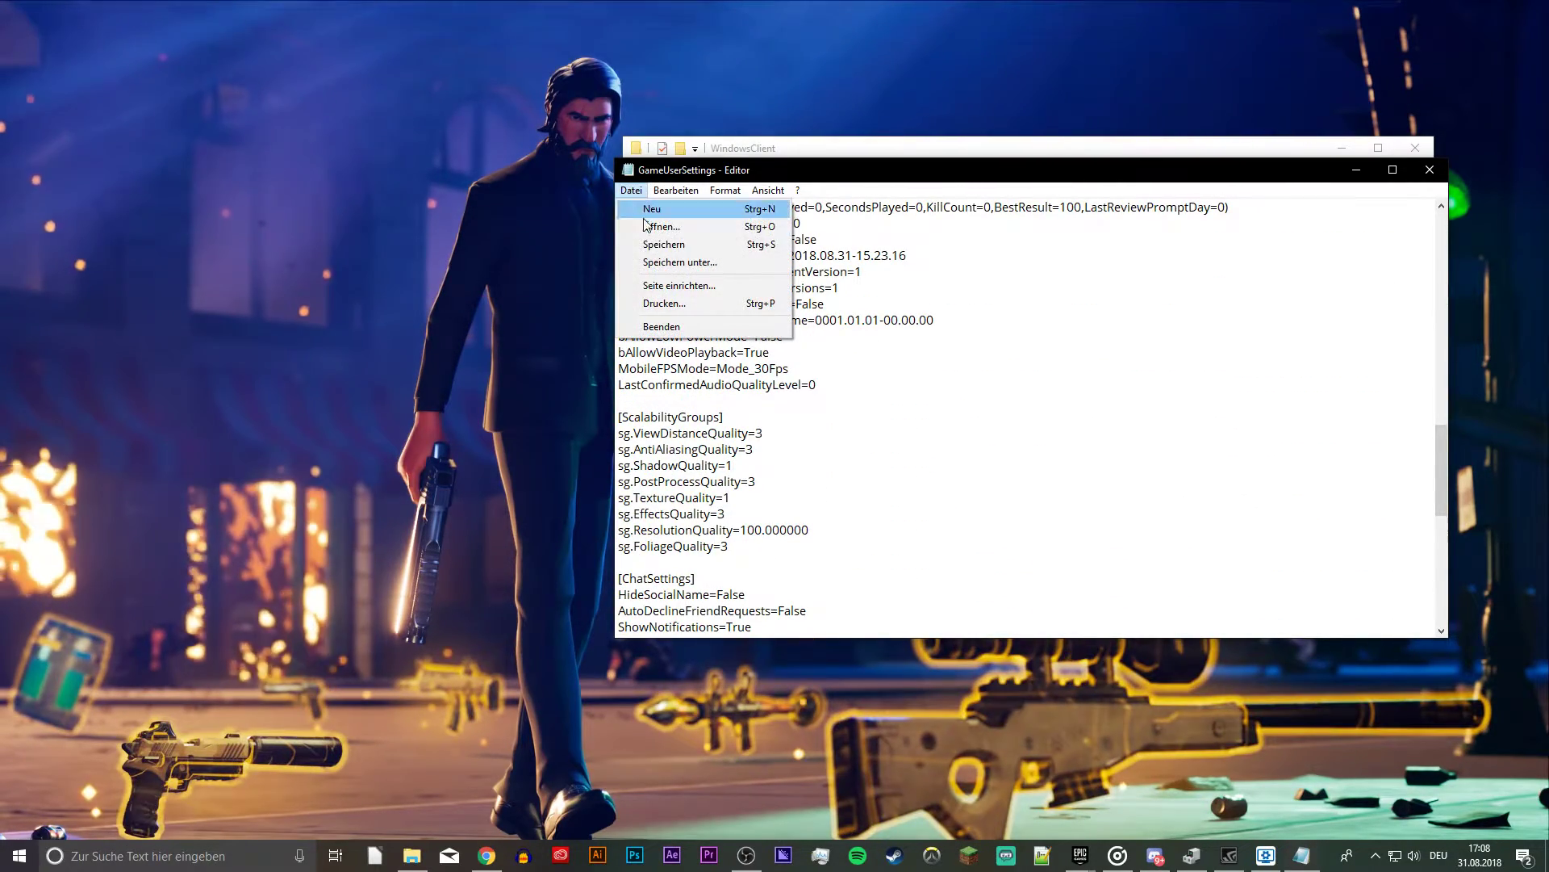
left_click(649, 240)
left_click(1430, 169)
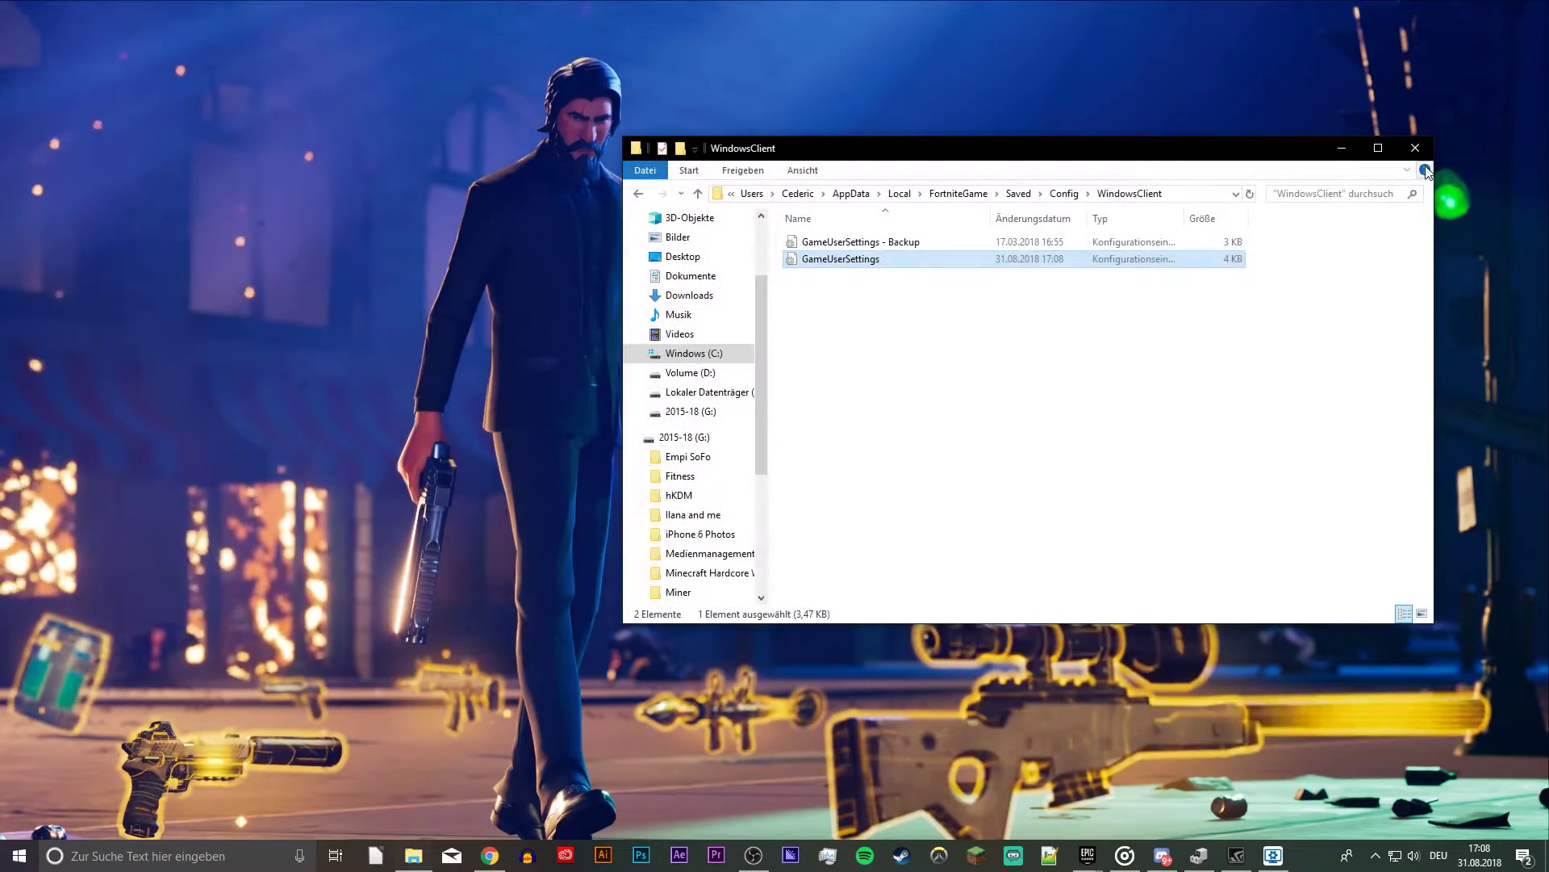
Step: Close the WindowsClient folder and open the %temp% folder through search
left_click(1415, 147)
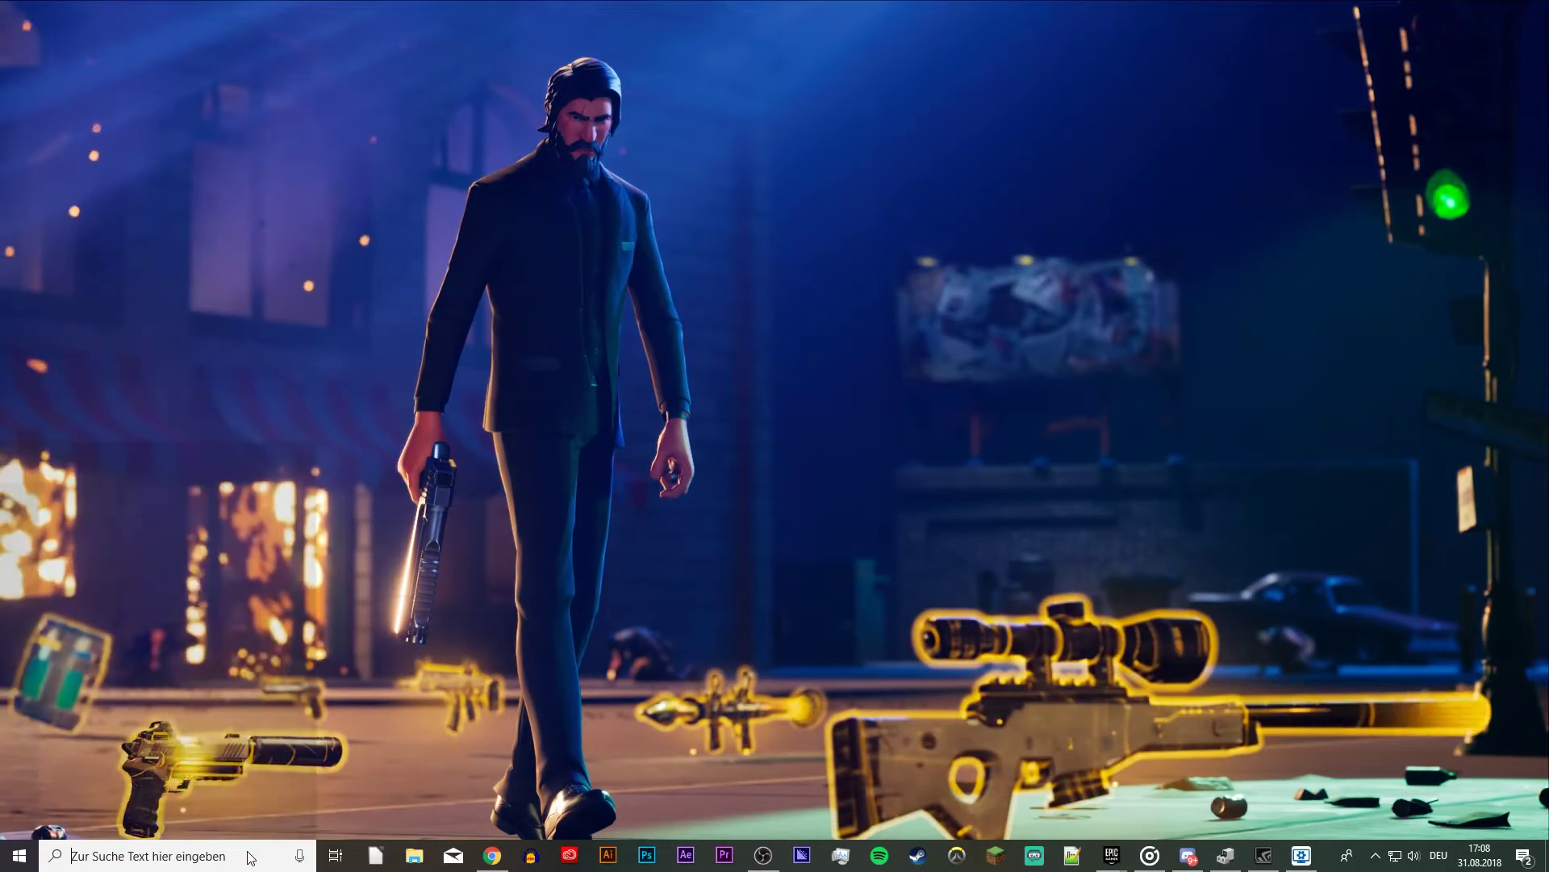
left_click(250, 857)
type("%temp%")
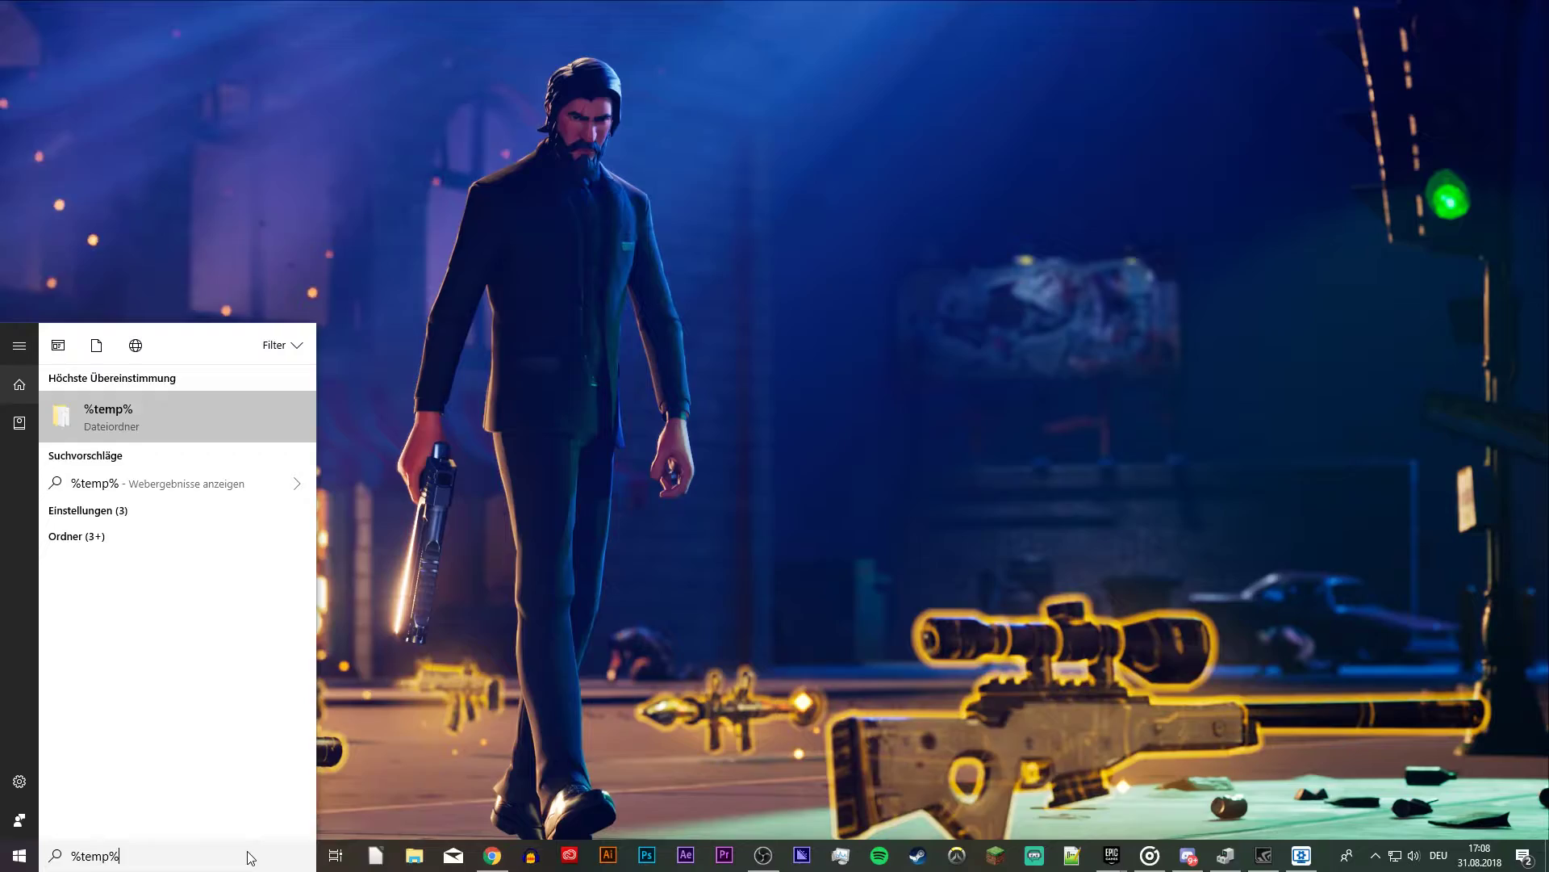
key("Return")
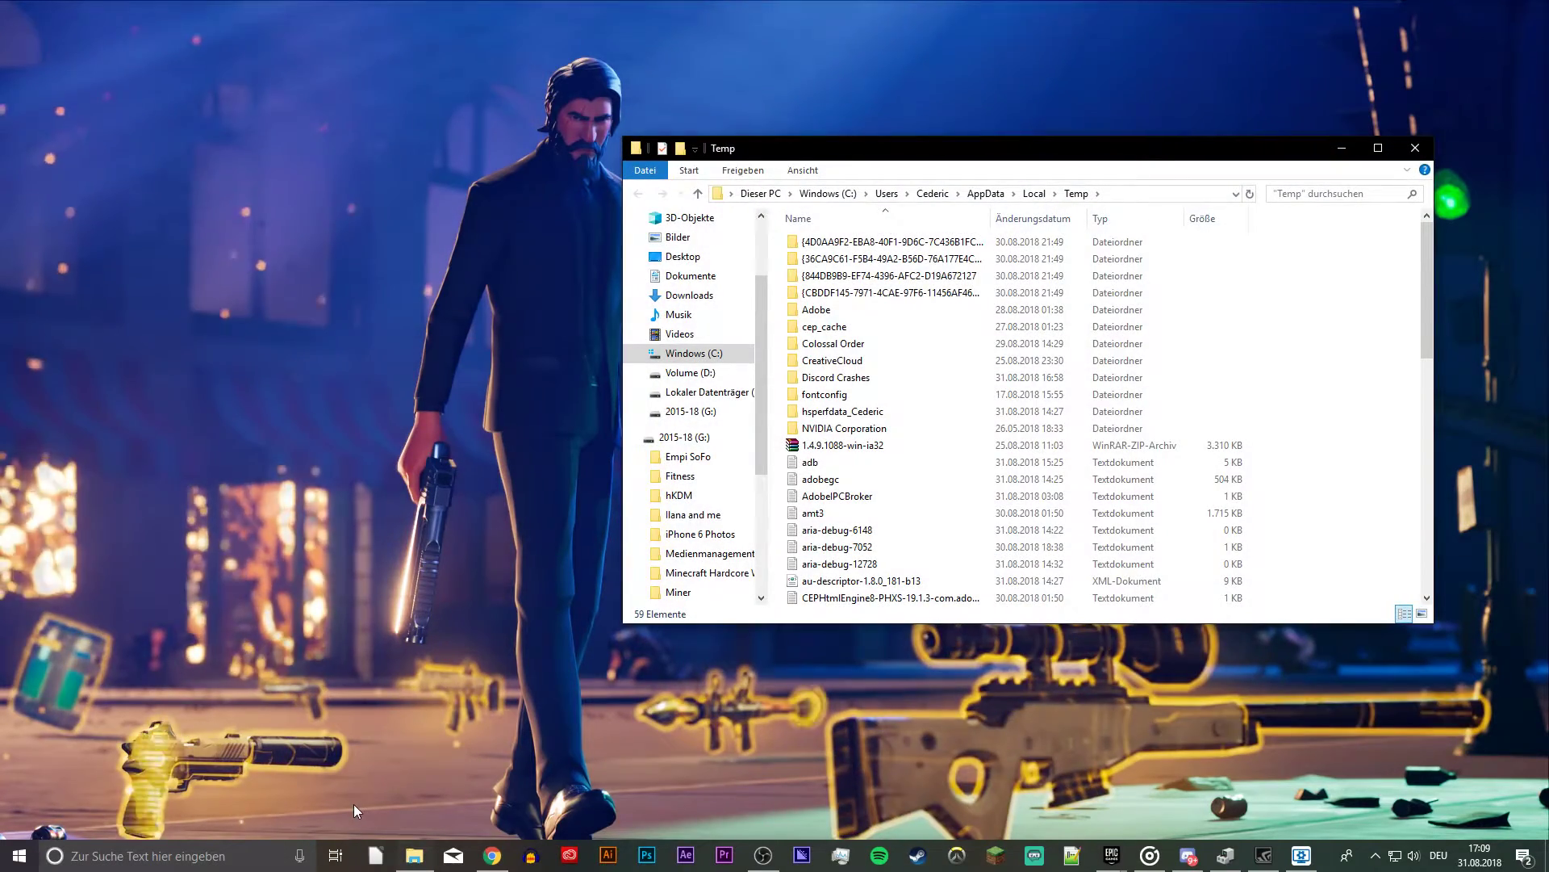
Step: Delete all Temp folder items, skipping the in-use adb file and NVIDIA Corporation folder
key("ctrl+a")
right_click(891, 466)
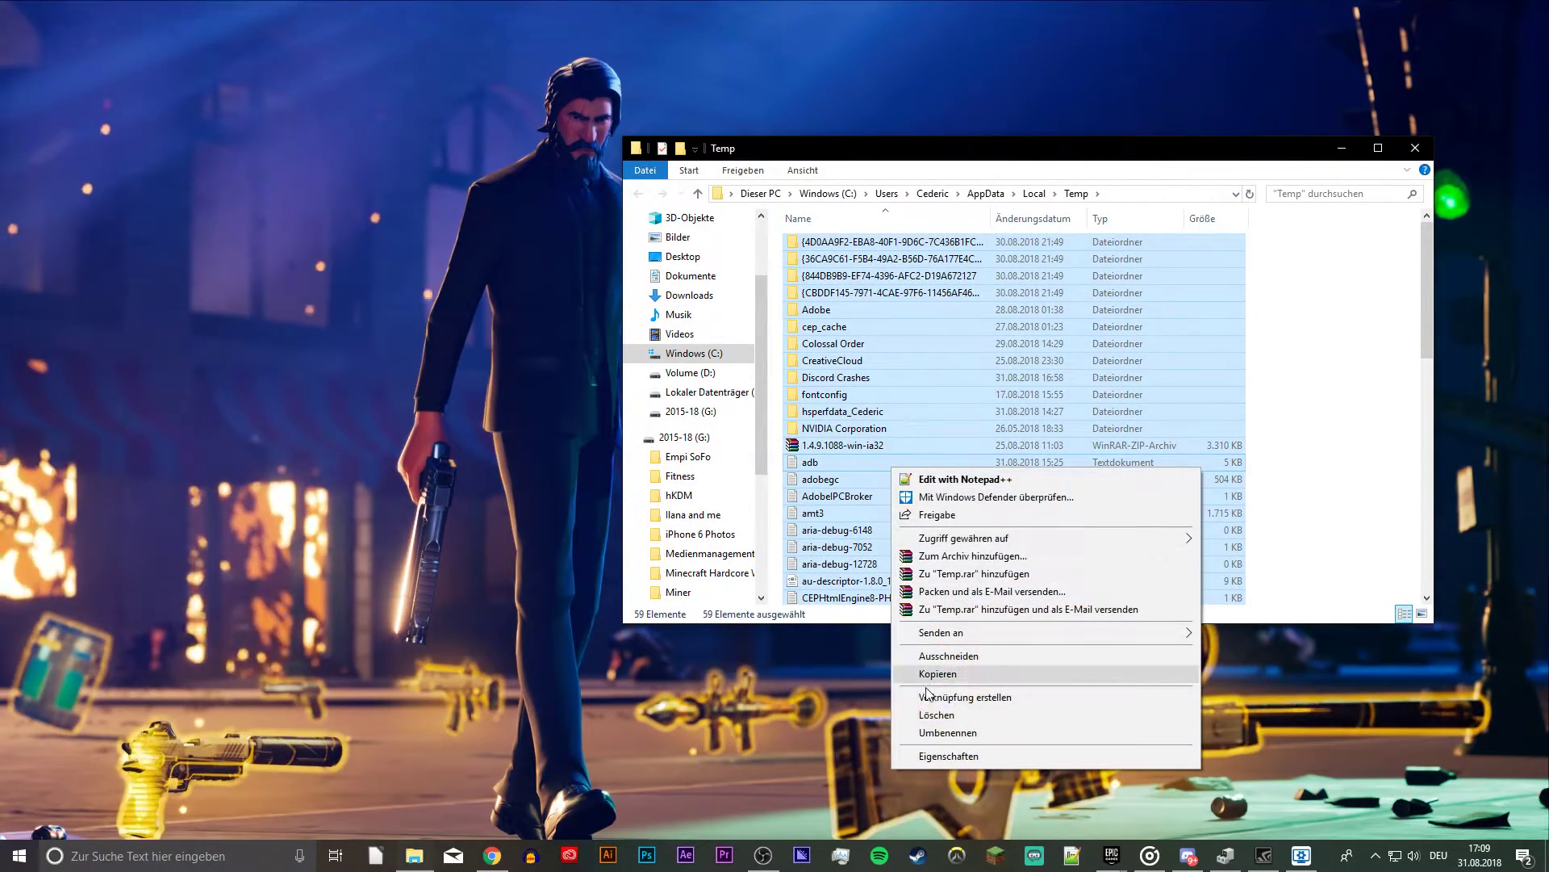
left_click(945, 715)
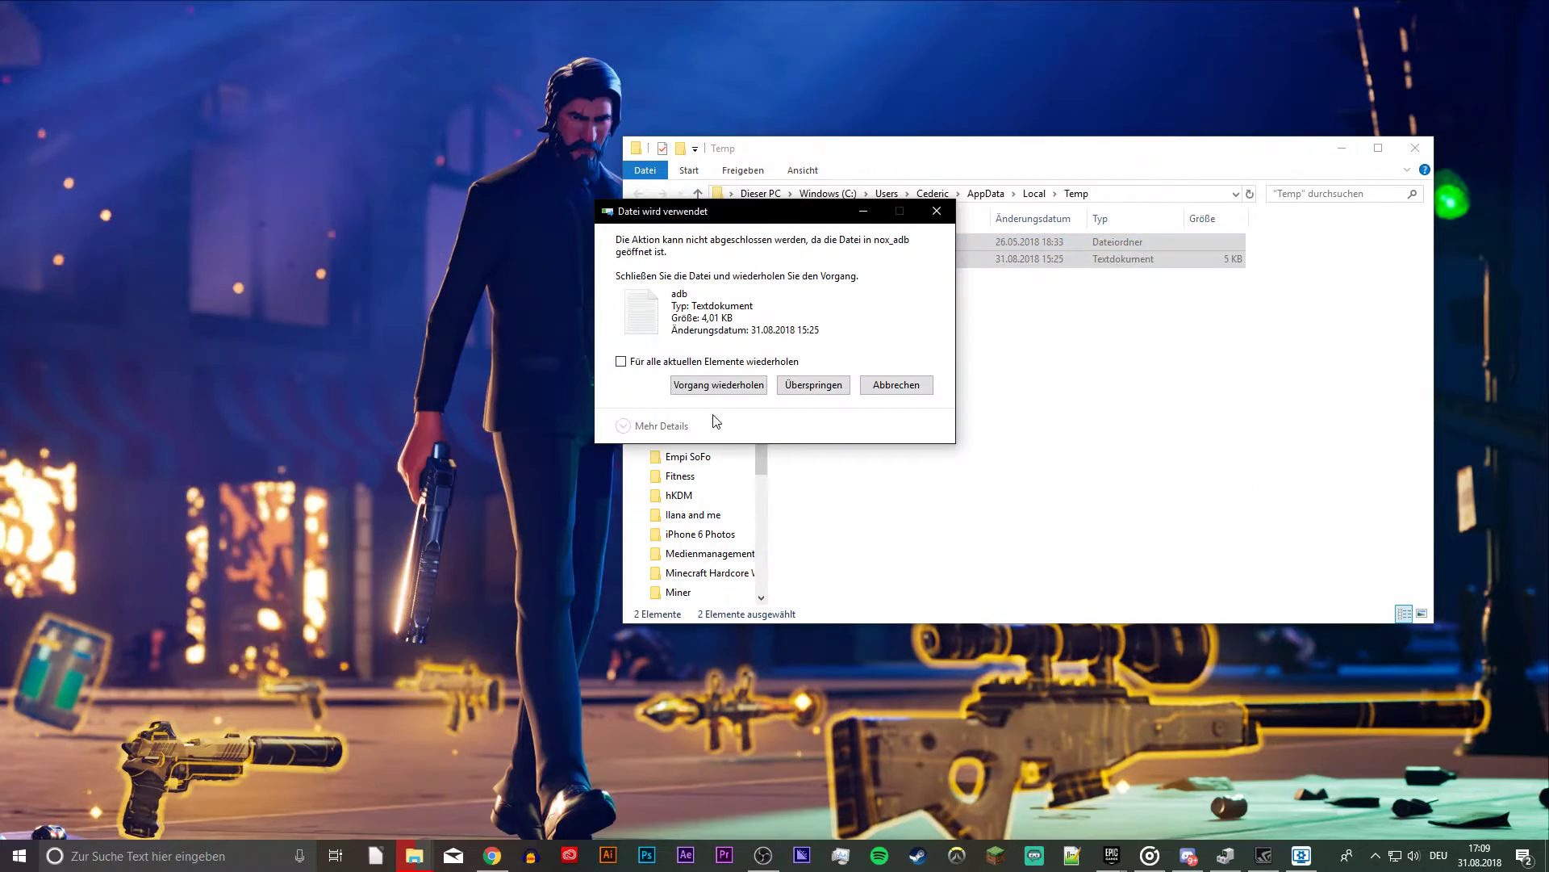
left_click(789, 387)
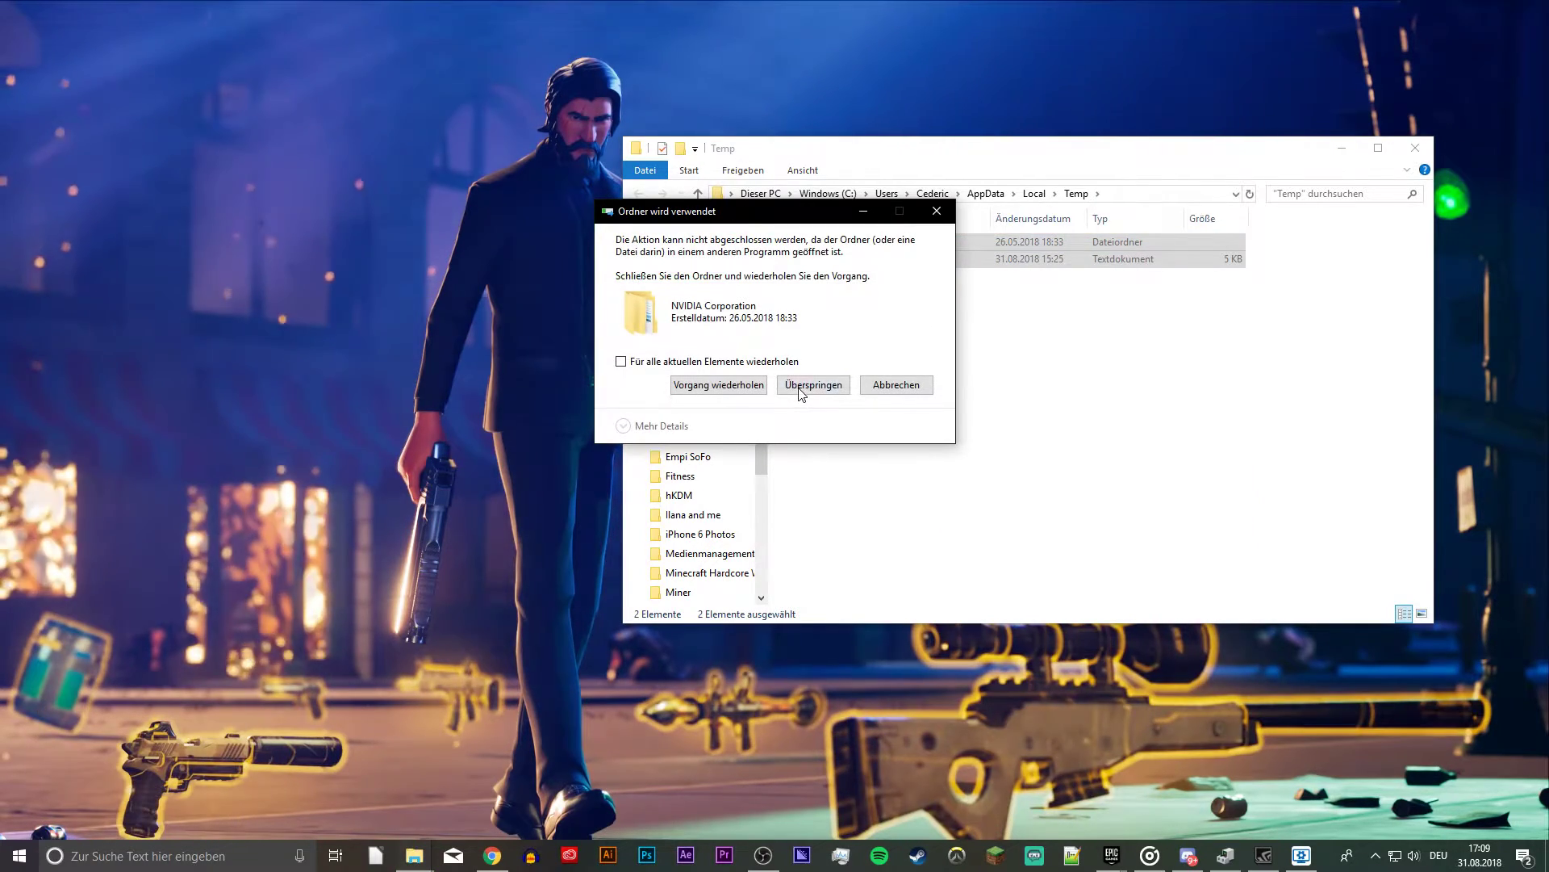
left_click(814, 385)
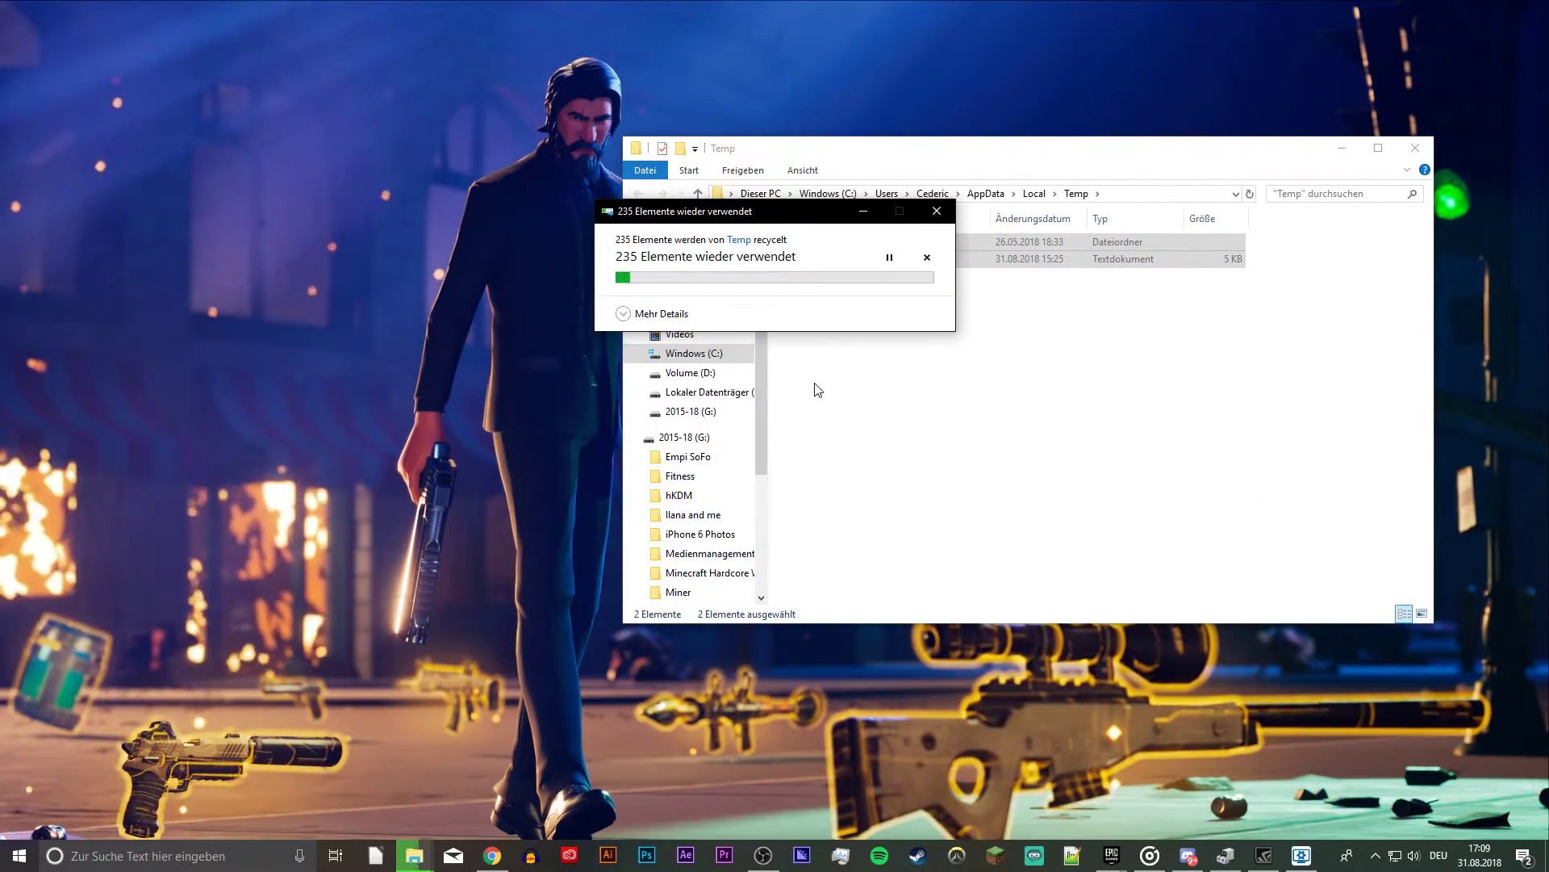
left_click(1341, 148)
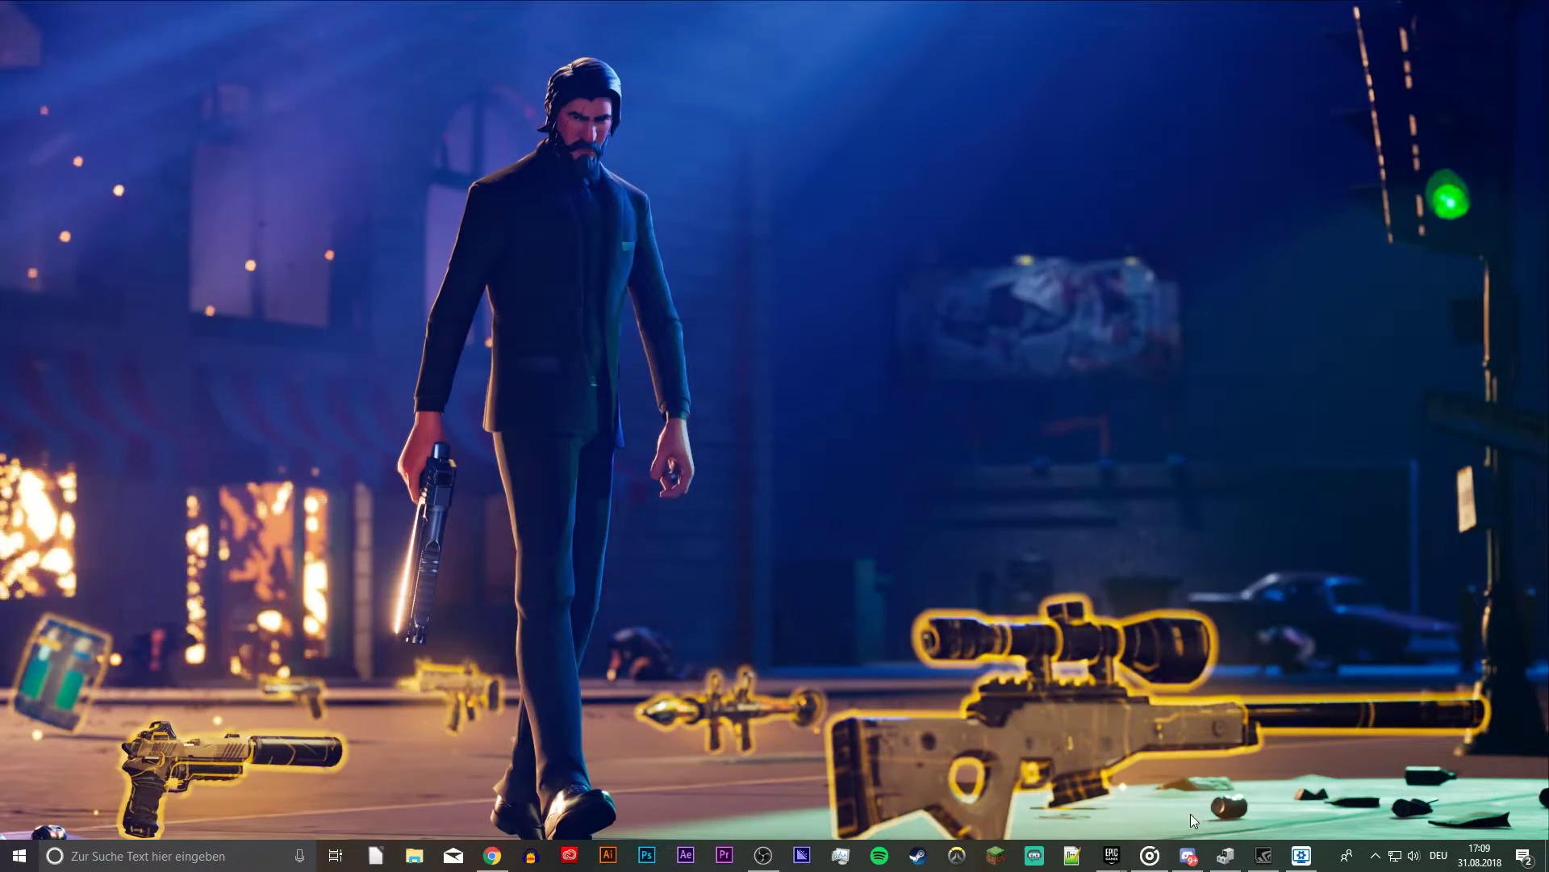
Step: Verify Hardware Acceleration is off under Discord's User Settings > Appearance, then close Discord
left_click(1187, 857)
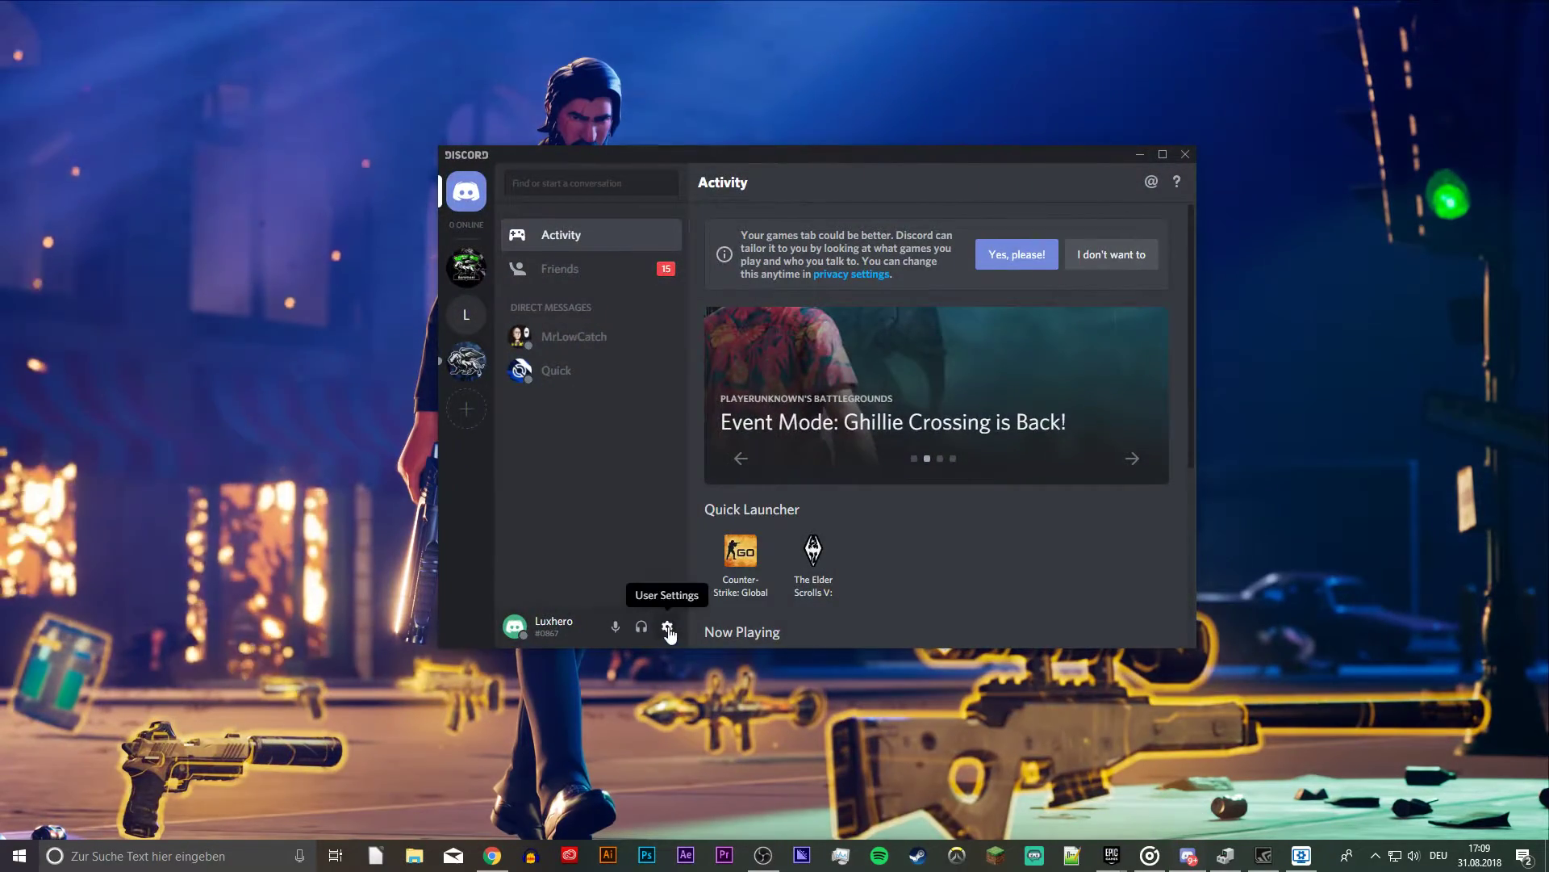
left_click(668, 627)
scroll(592, 539, "down", 3)
left_click(512, 485)
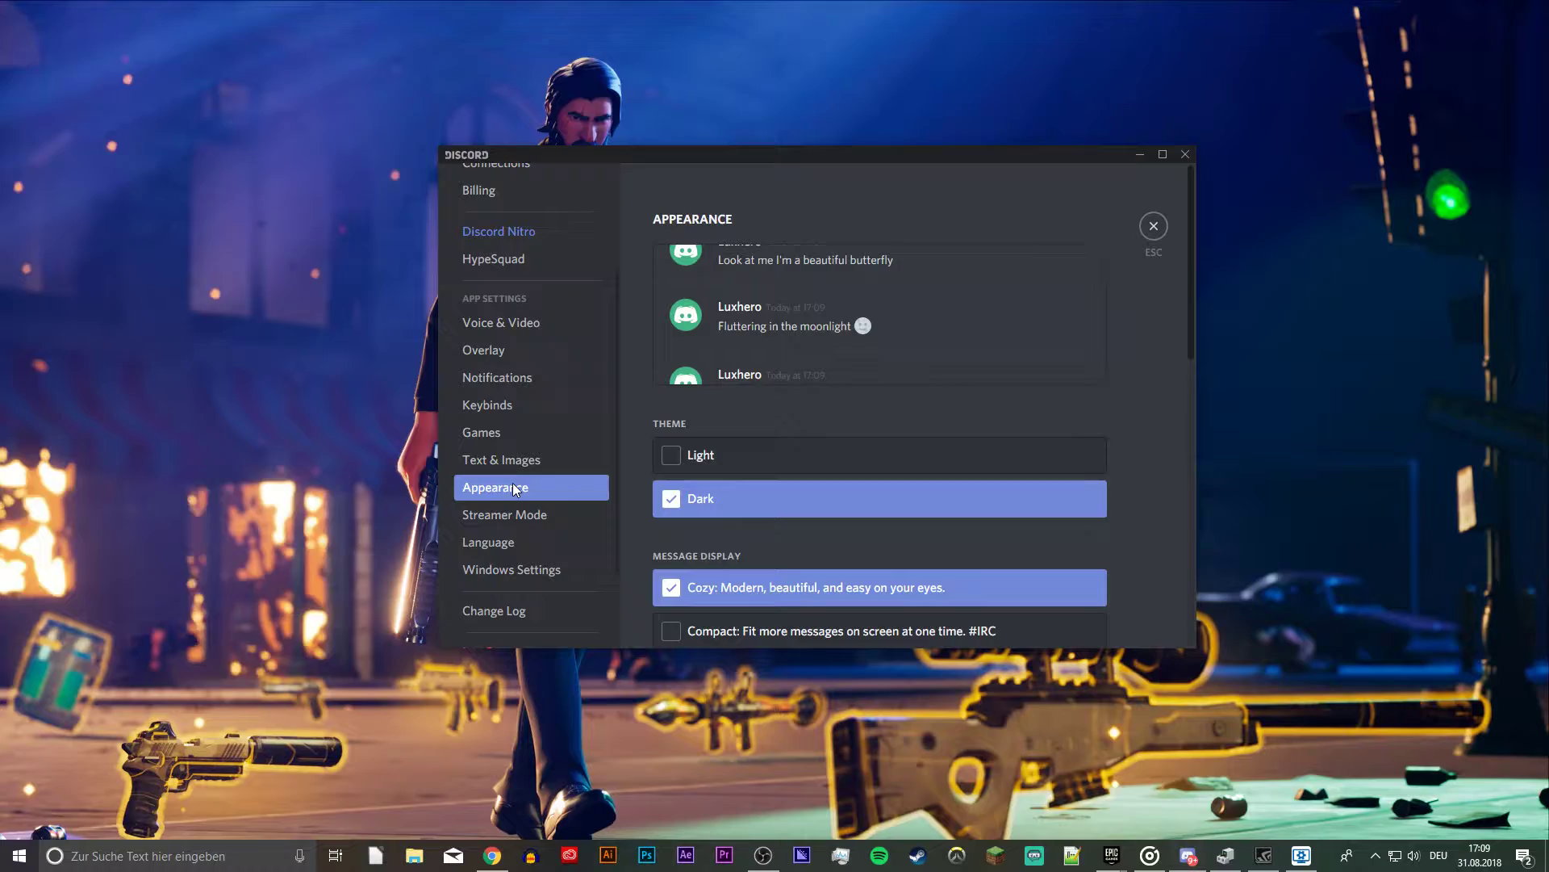
scroll(746, 495, "down", 8)
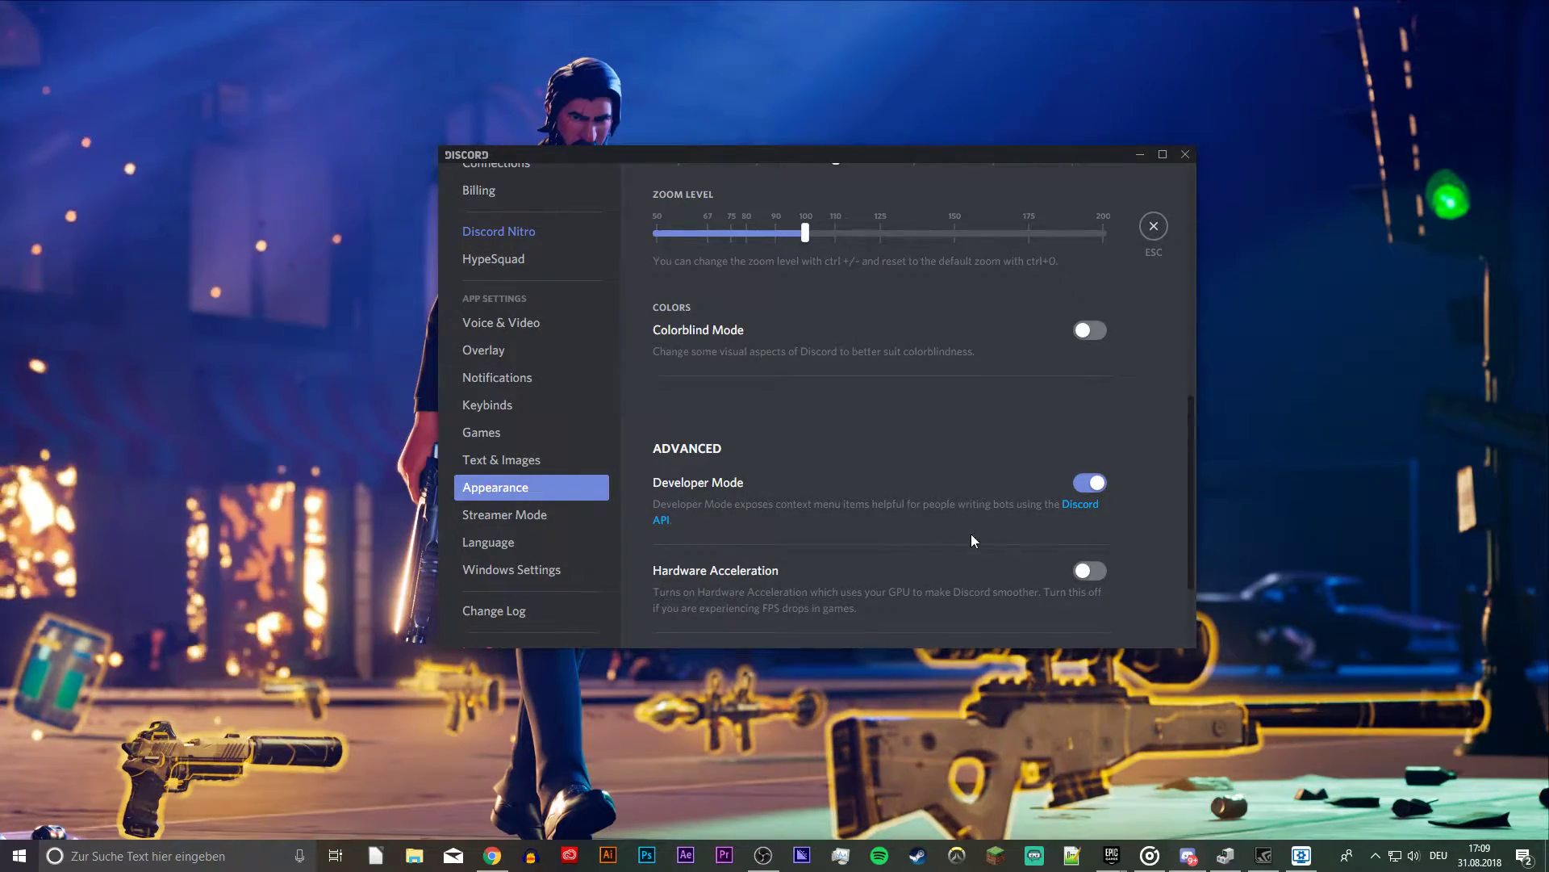
left_click(1185, 154)
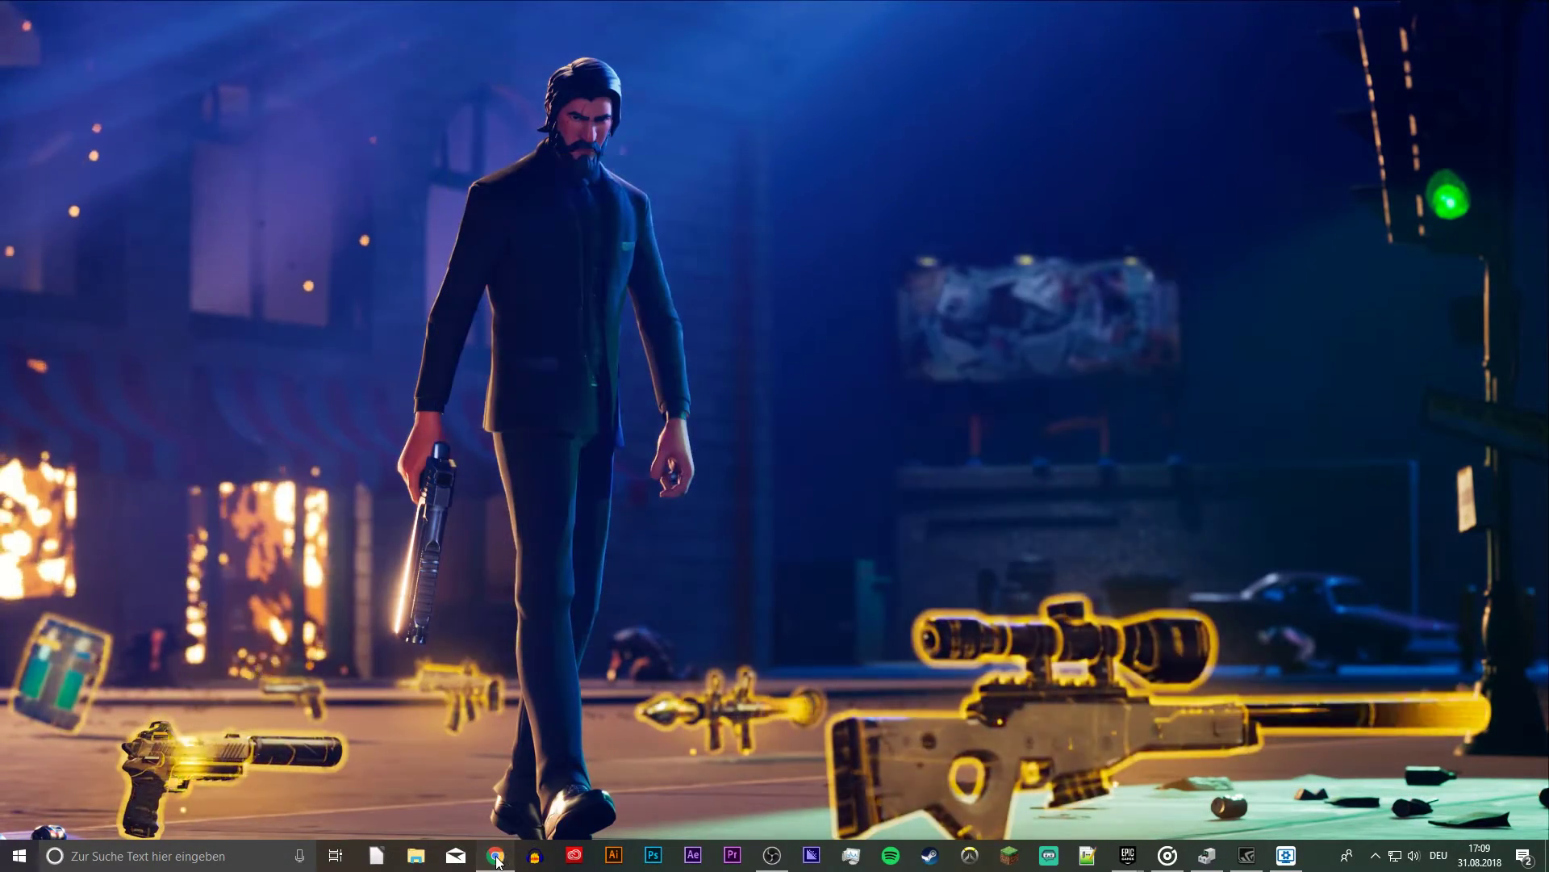
Step: Confirm 'Use hardware acceleration' is off in Chrome's System settings, close the tab and minimize Chrome
left_click(498, 856)
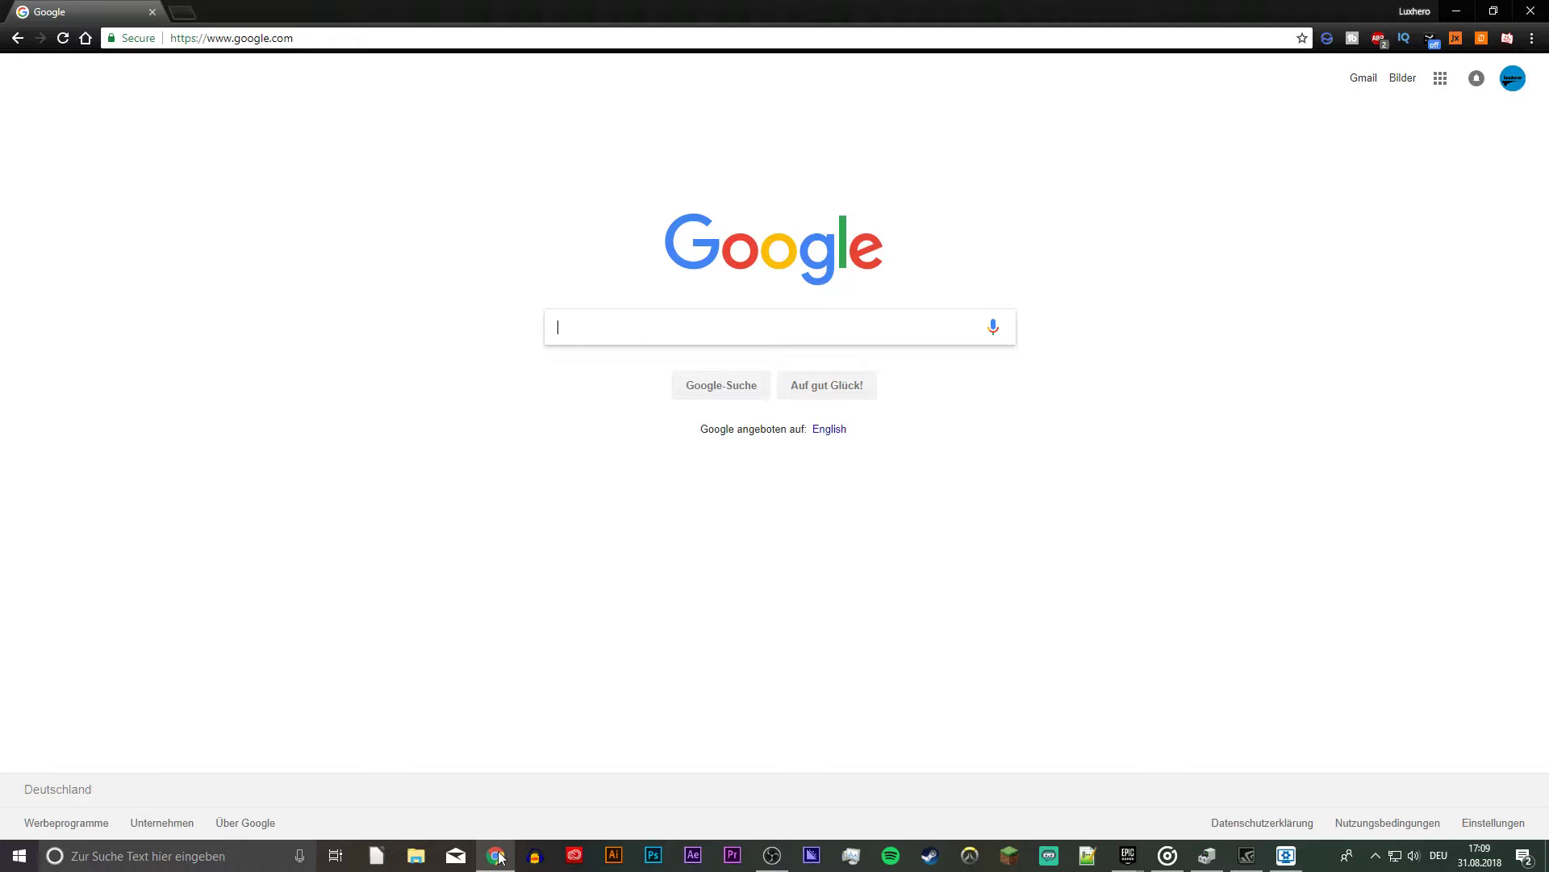
left_click(1531, 40)
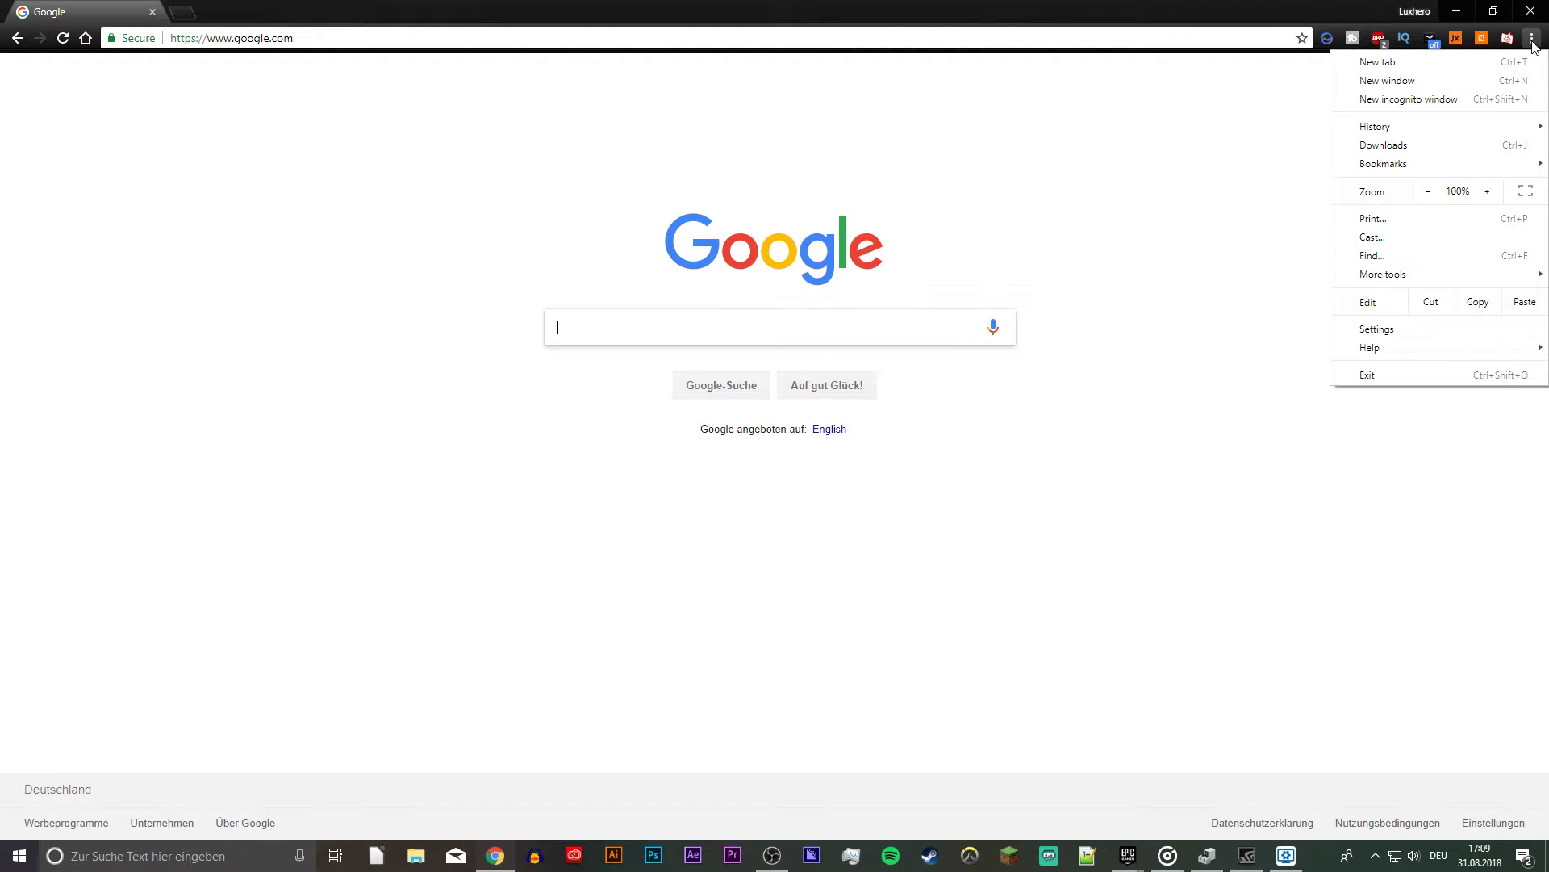
left_click(1449, 338)
scroll(930, 670, "down", 5)
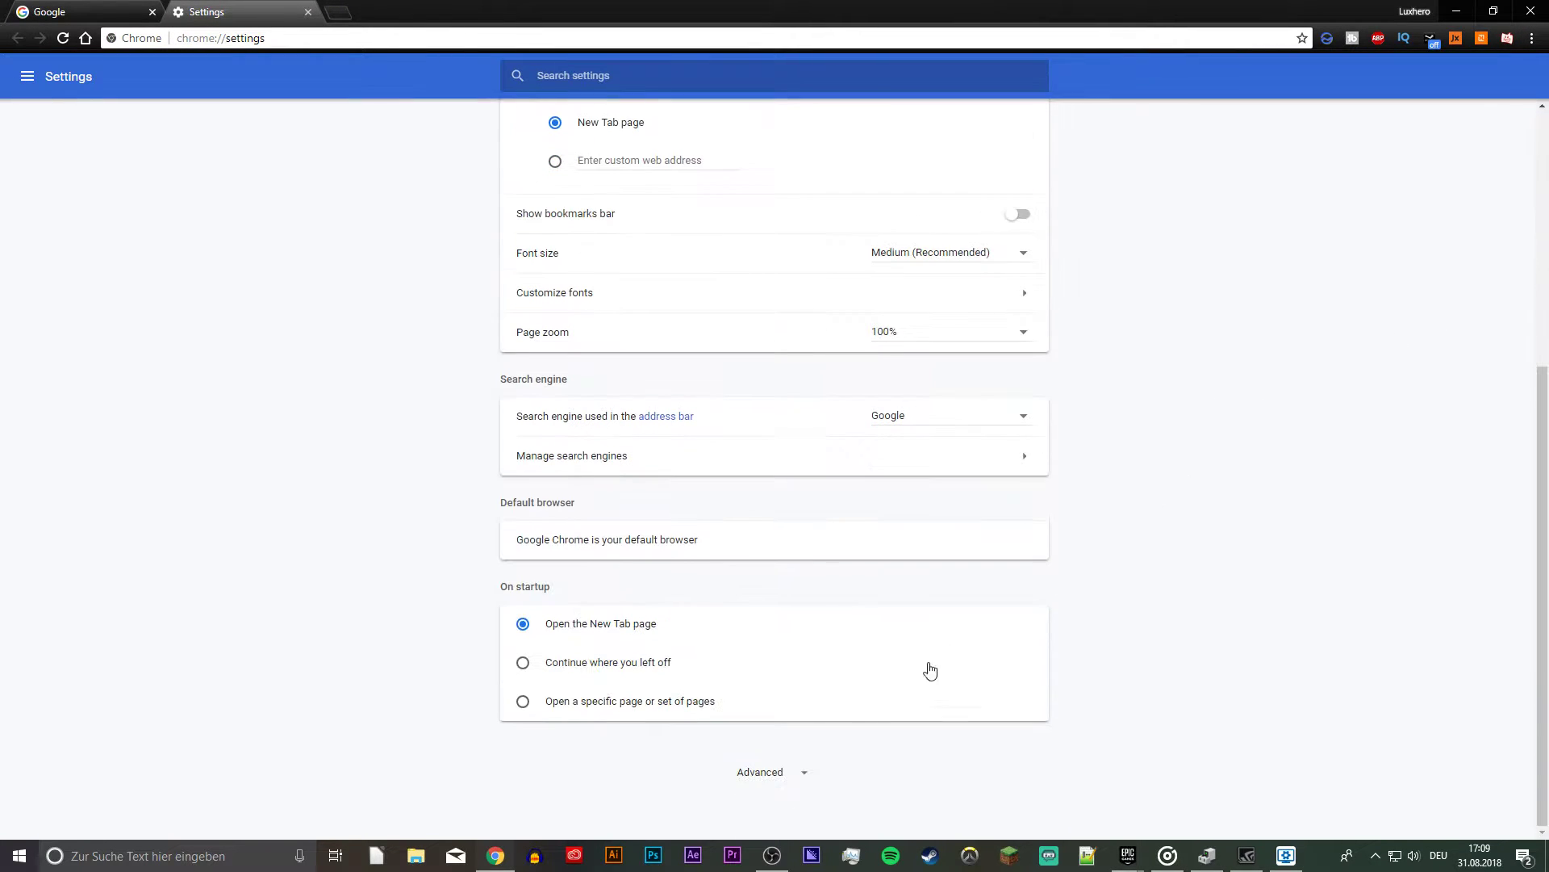
scroll(468, 643, "down", 20)
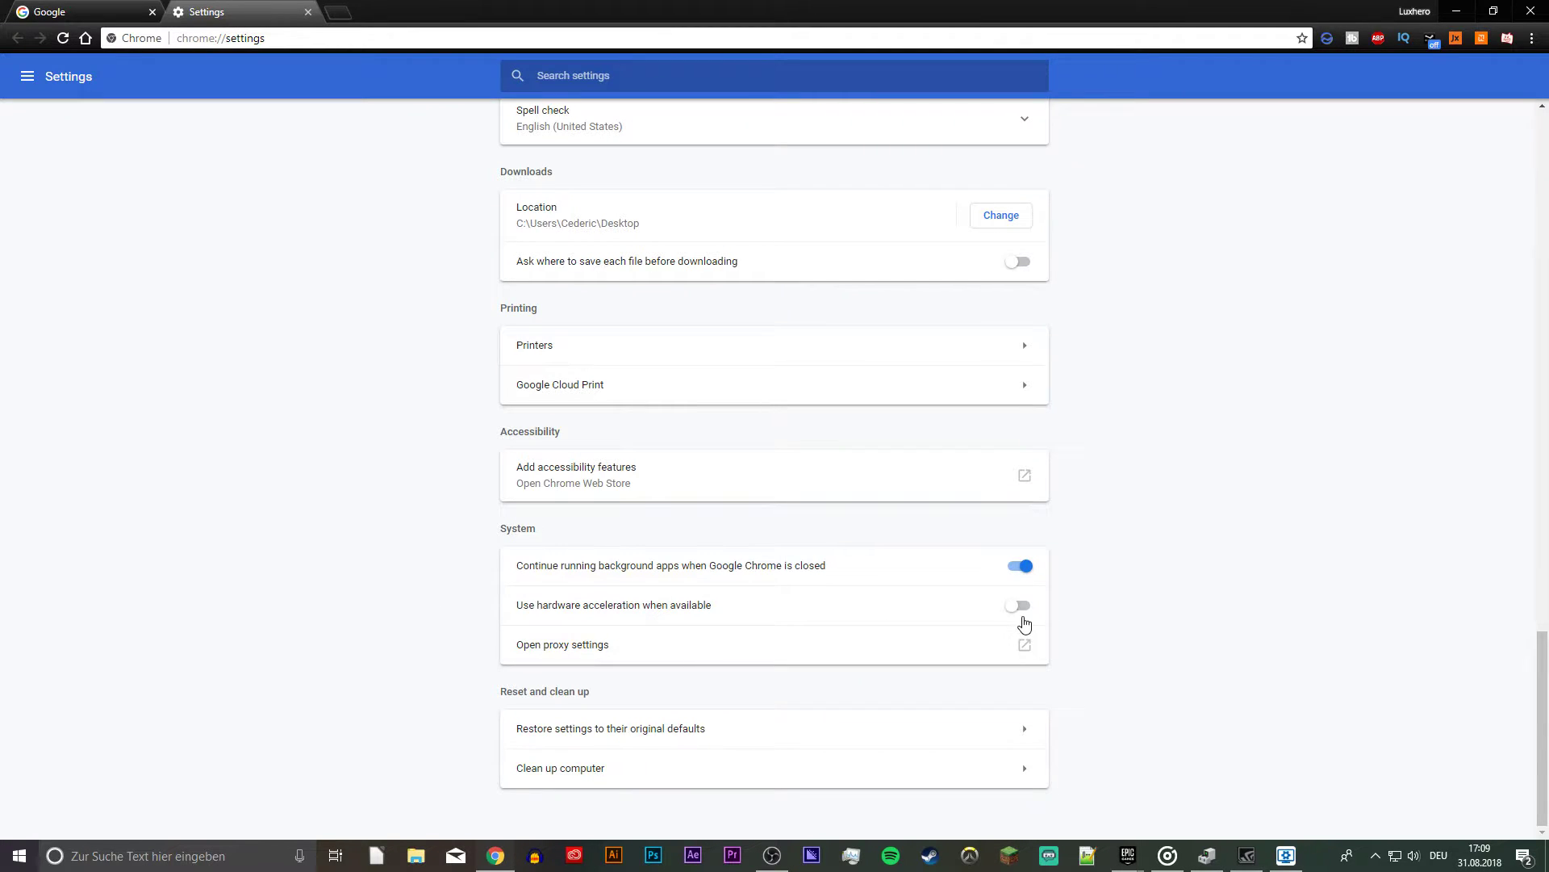
left_click(307, 12)
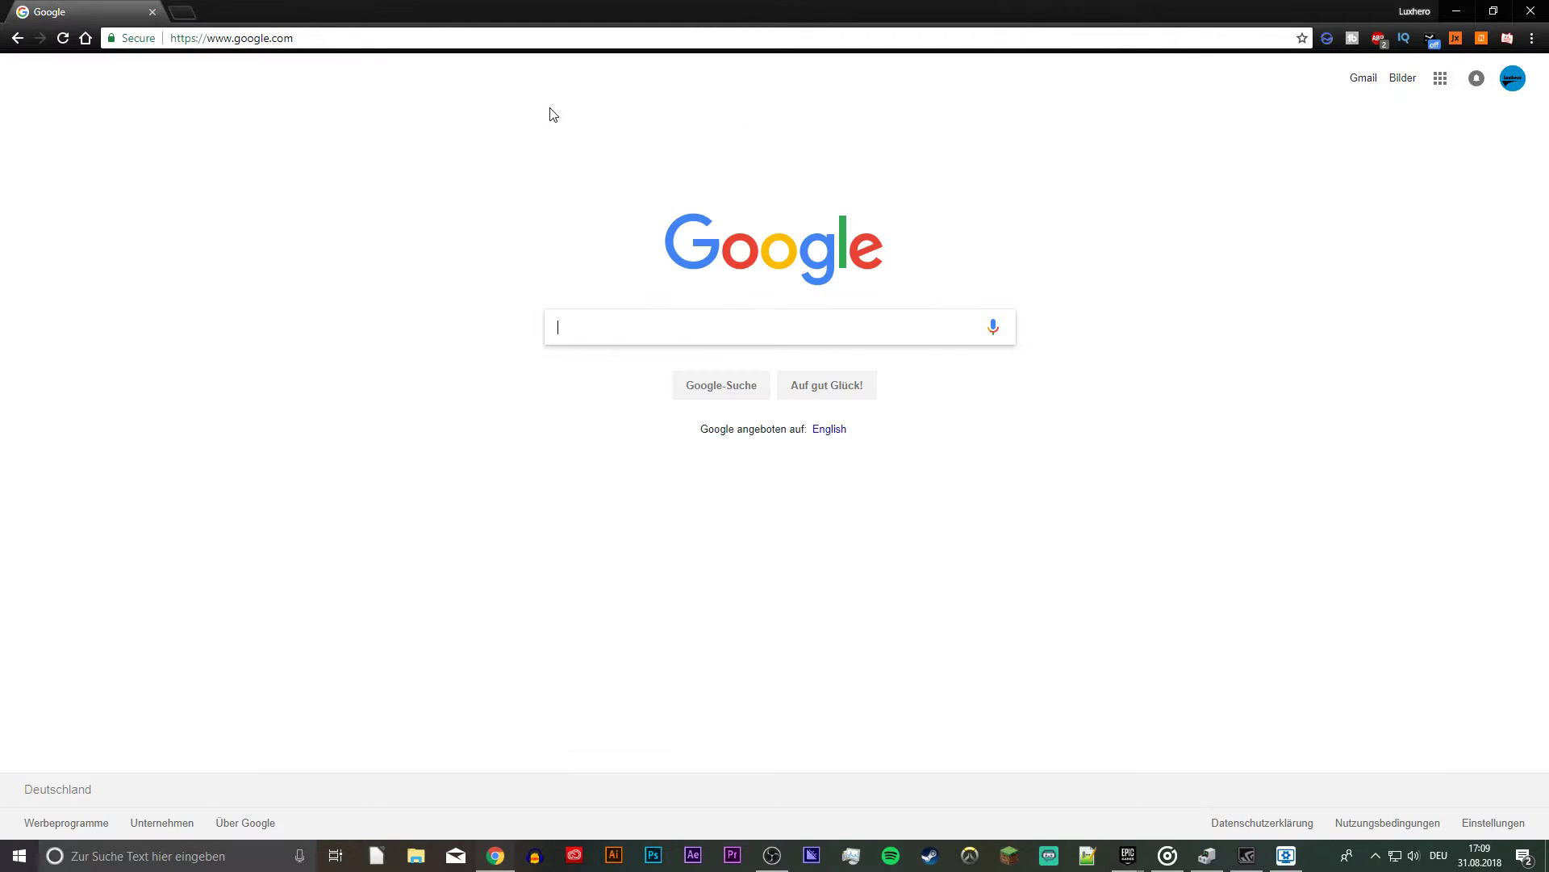
left_click(1457, 12)
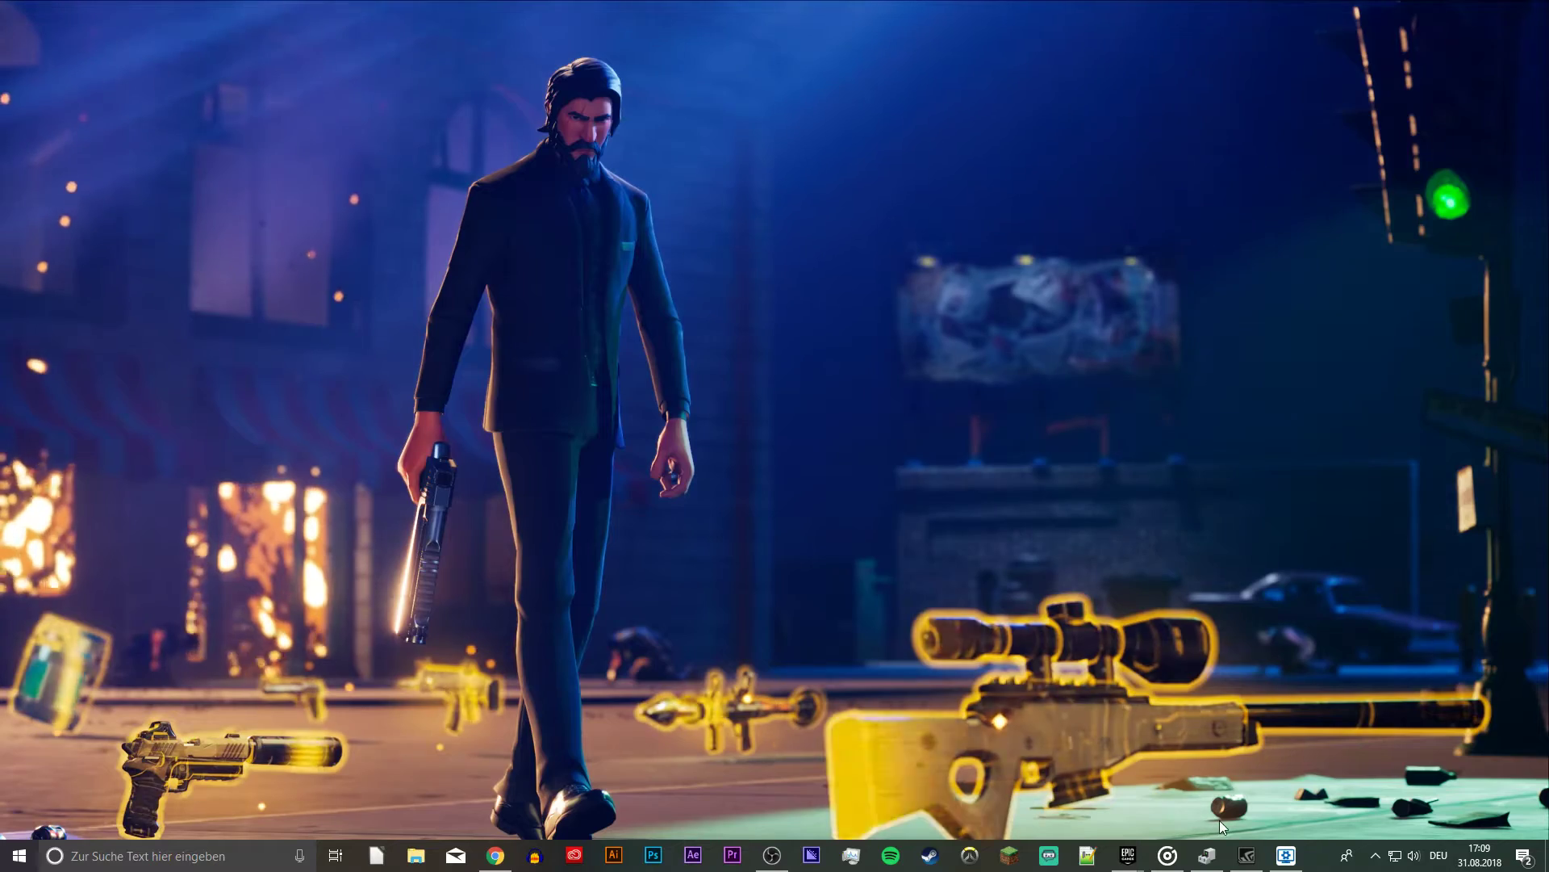
left_click(1207, 855)
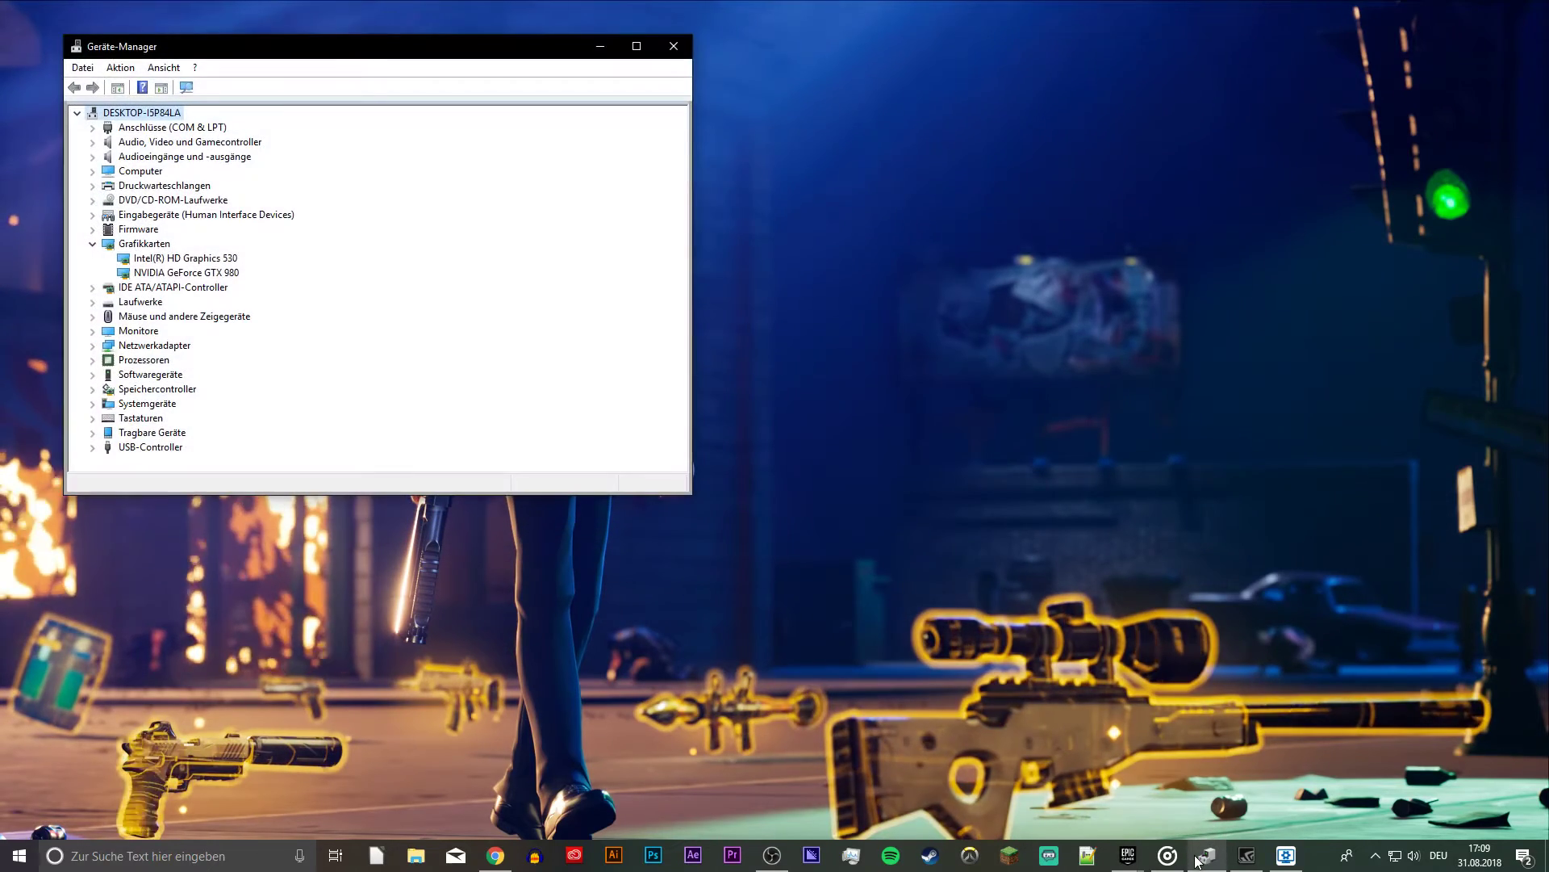
right_click(178, 272)
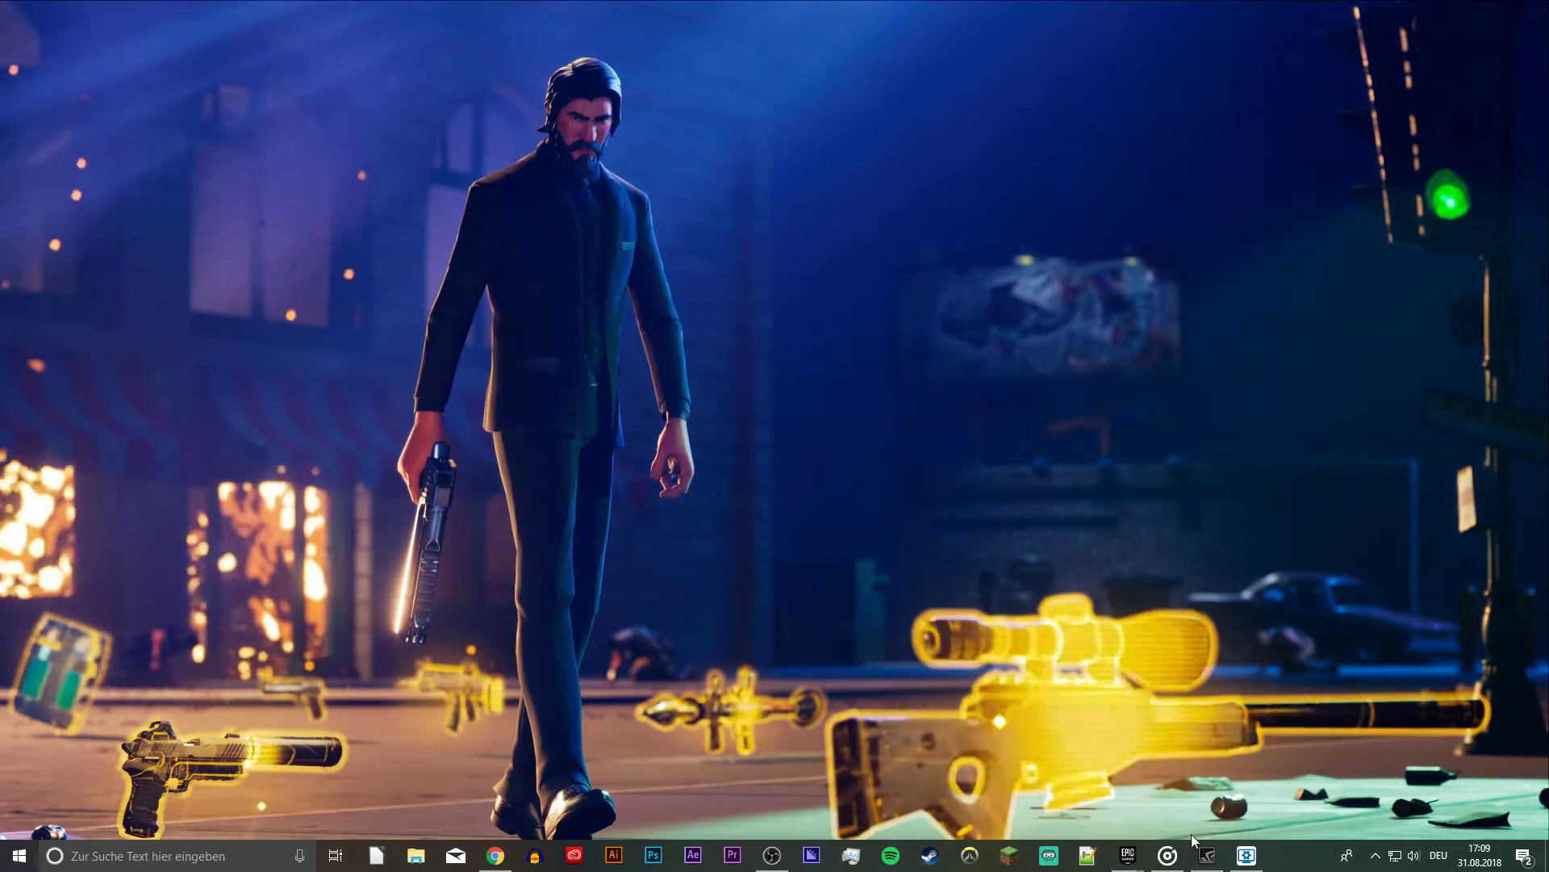
mouse_move(1124, 857)
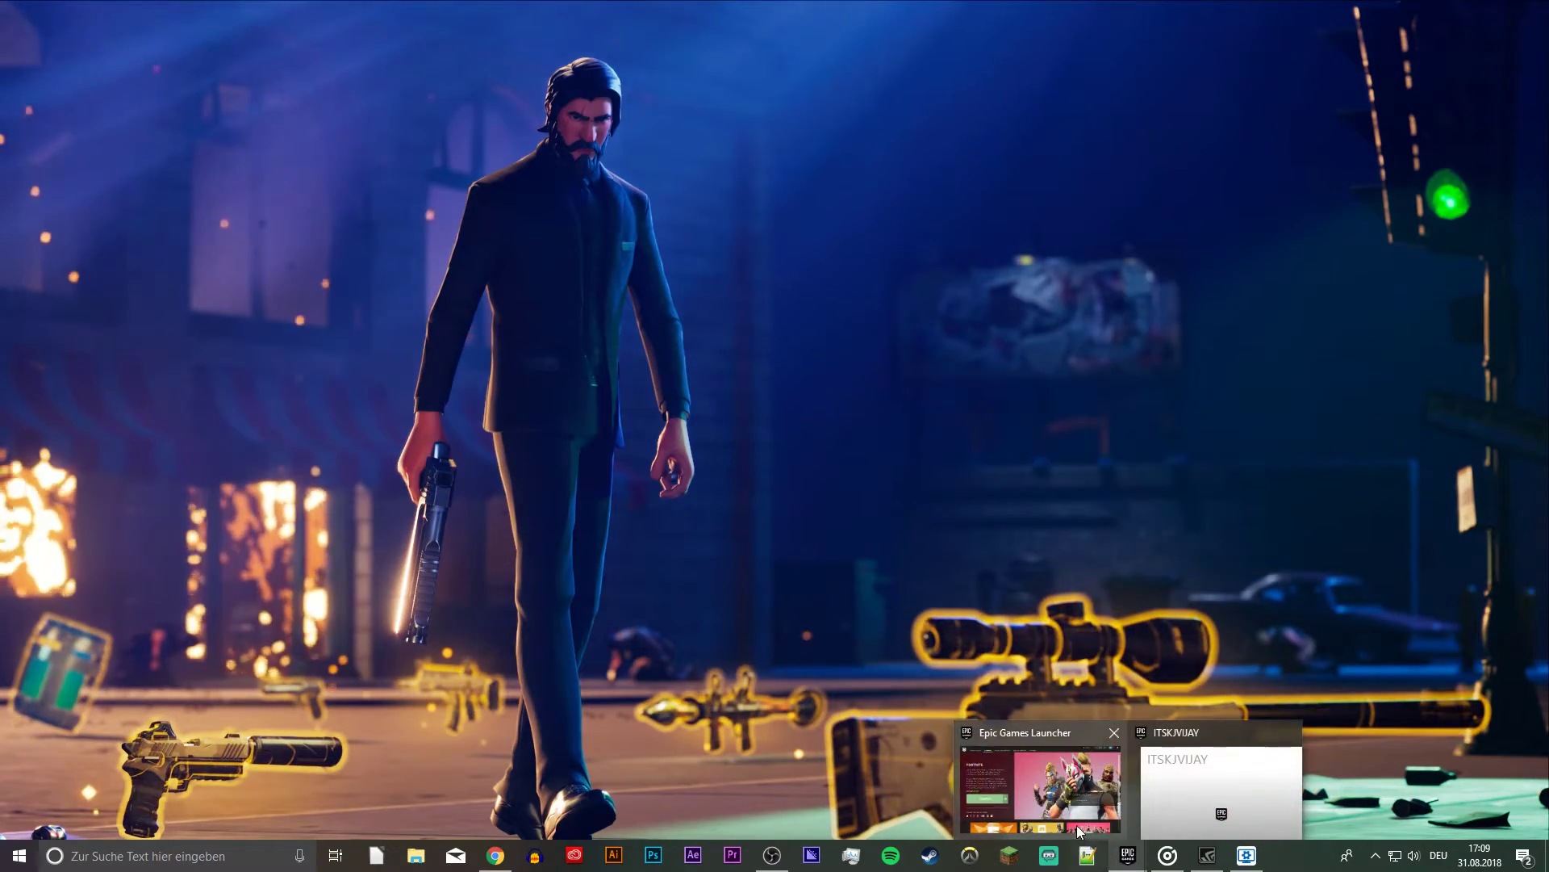
left_click(1074, 825)
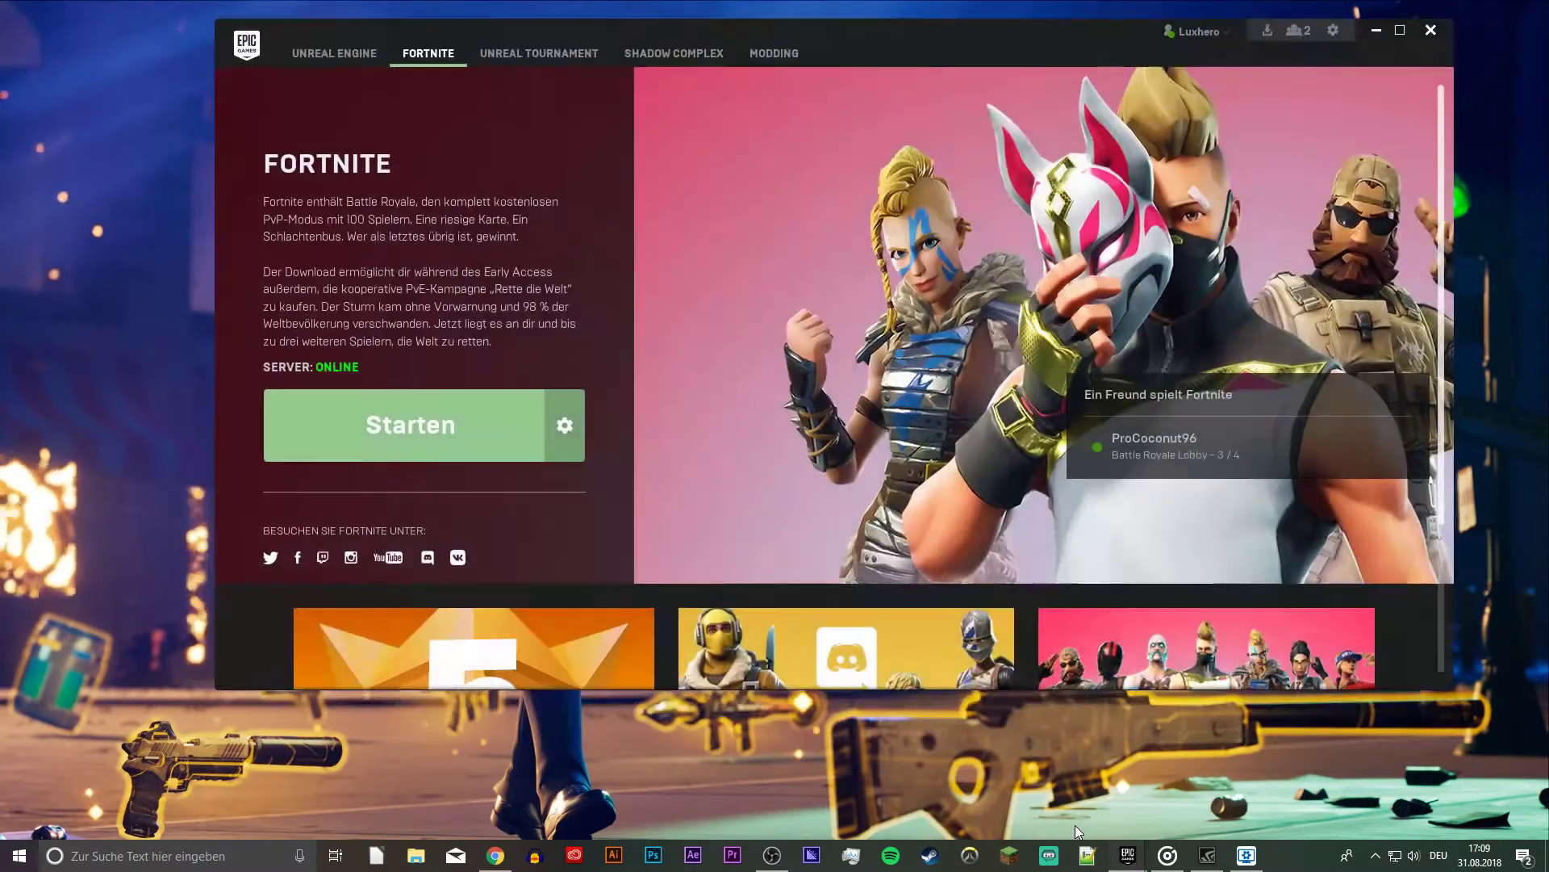
left_click(564, 428)
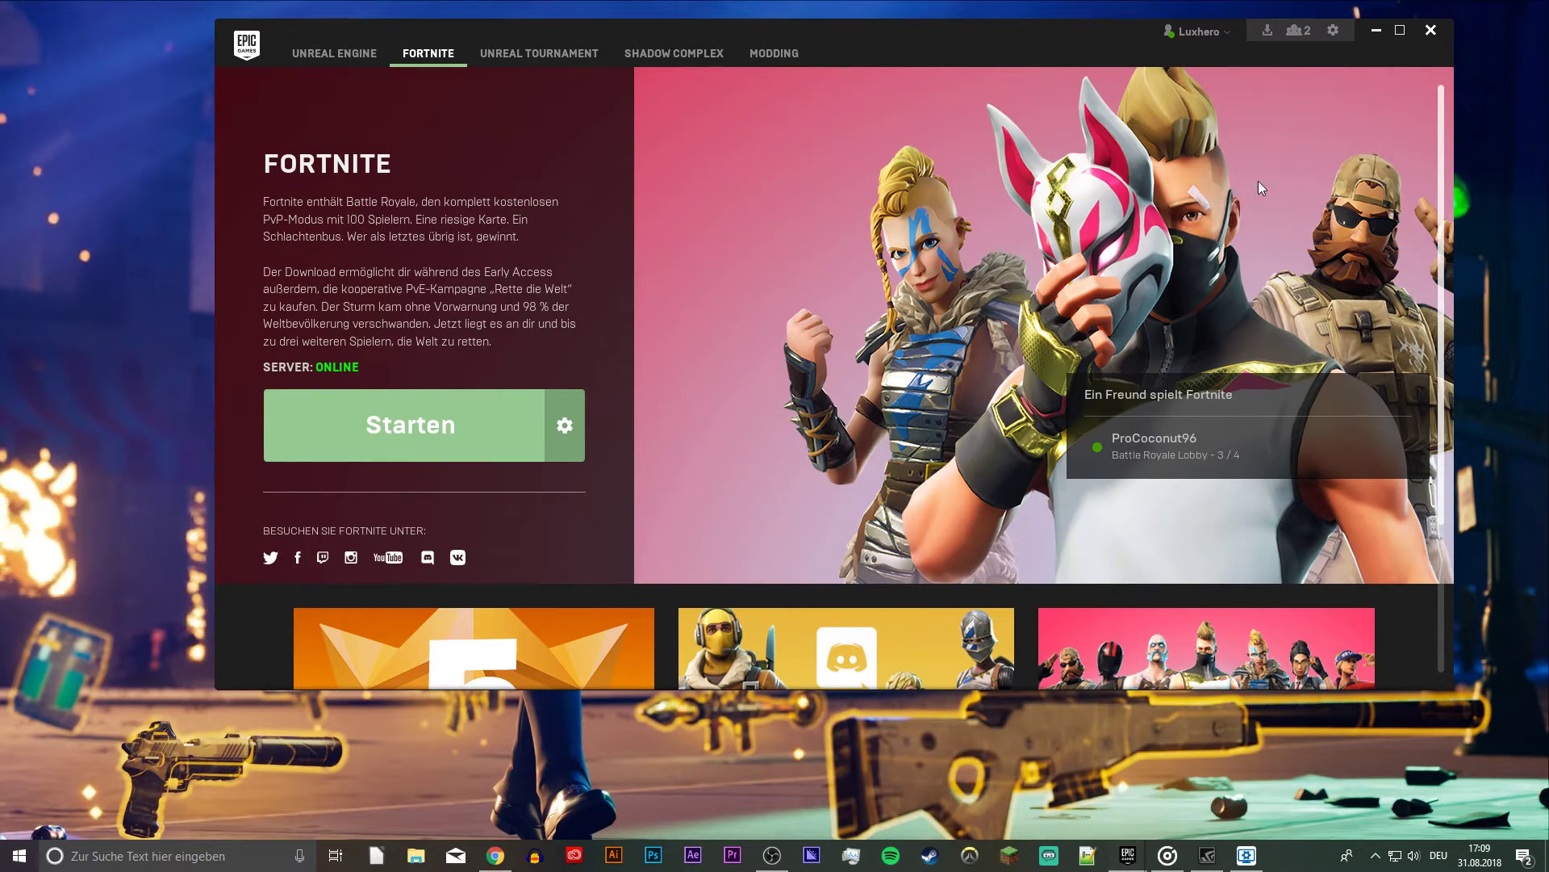
left_click(1376, 31)
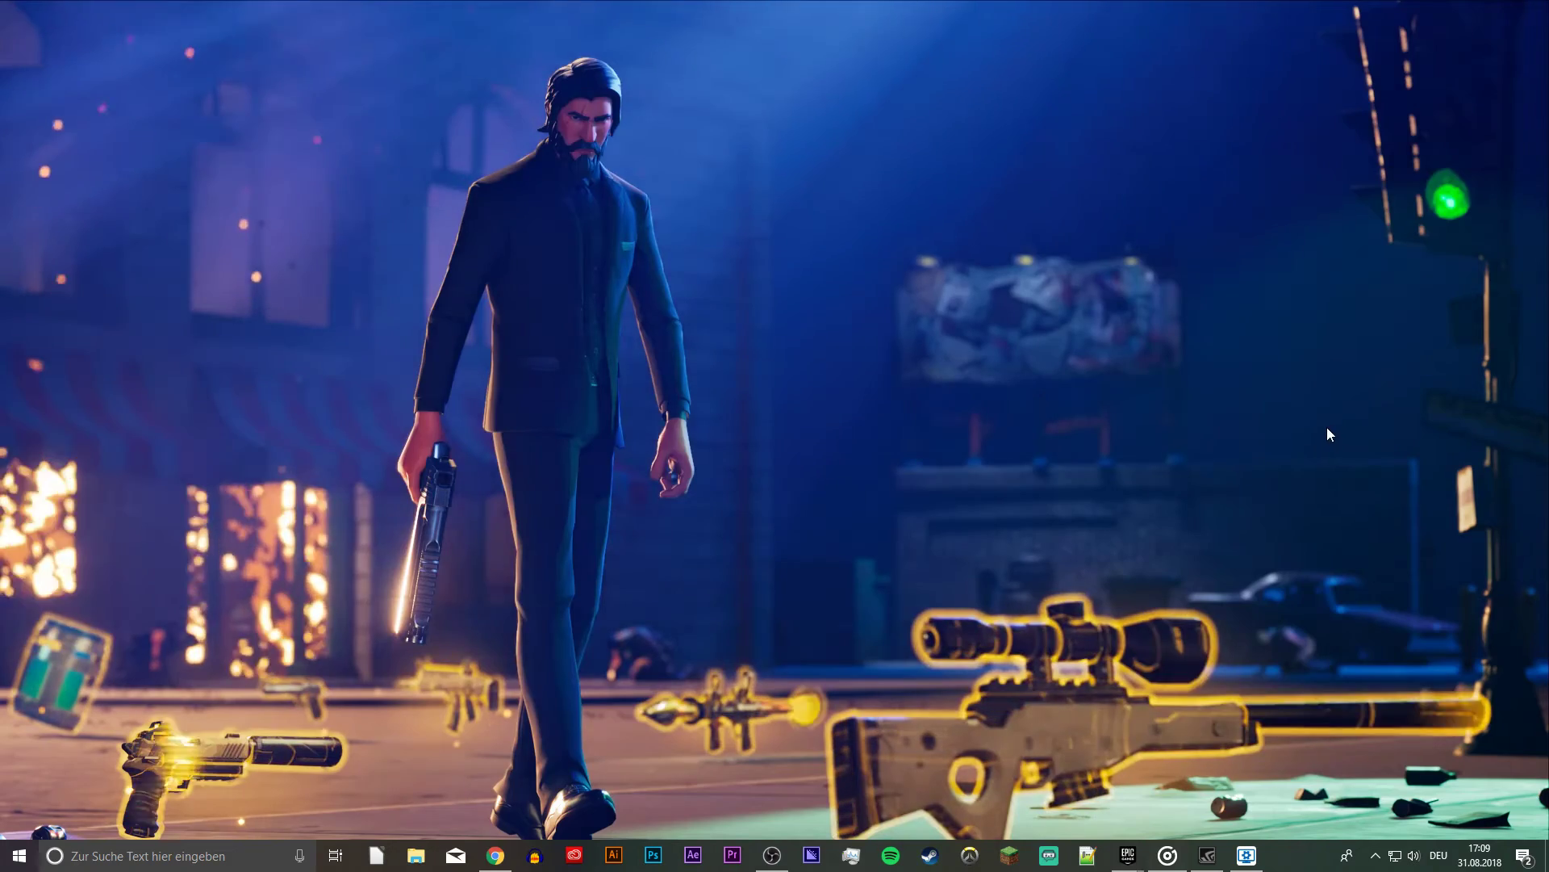
left_click(1207, 854)
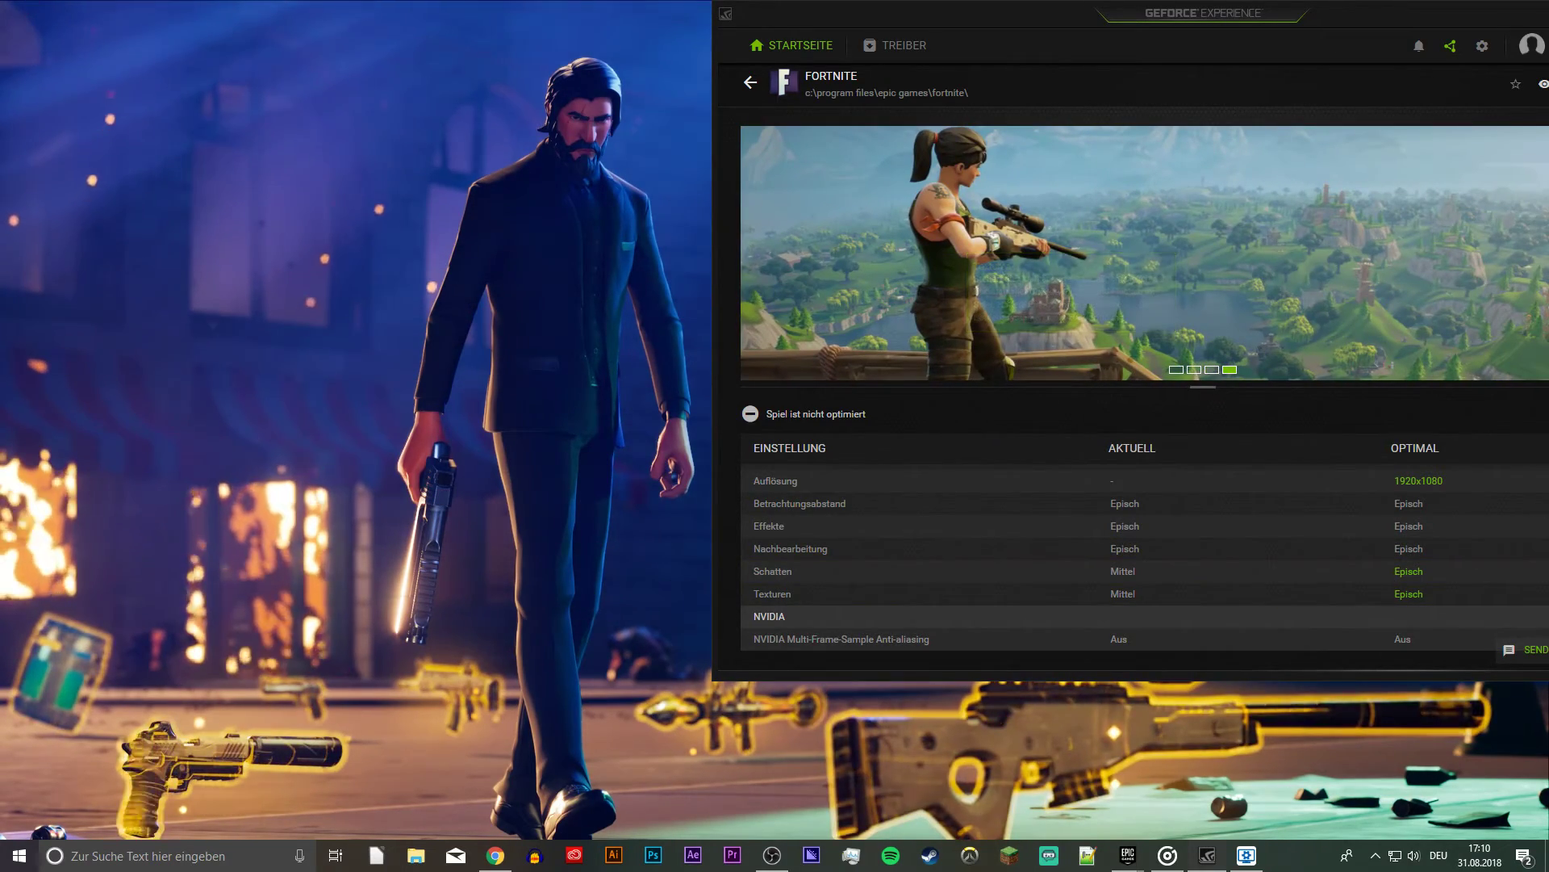
key("alt+F4")
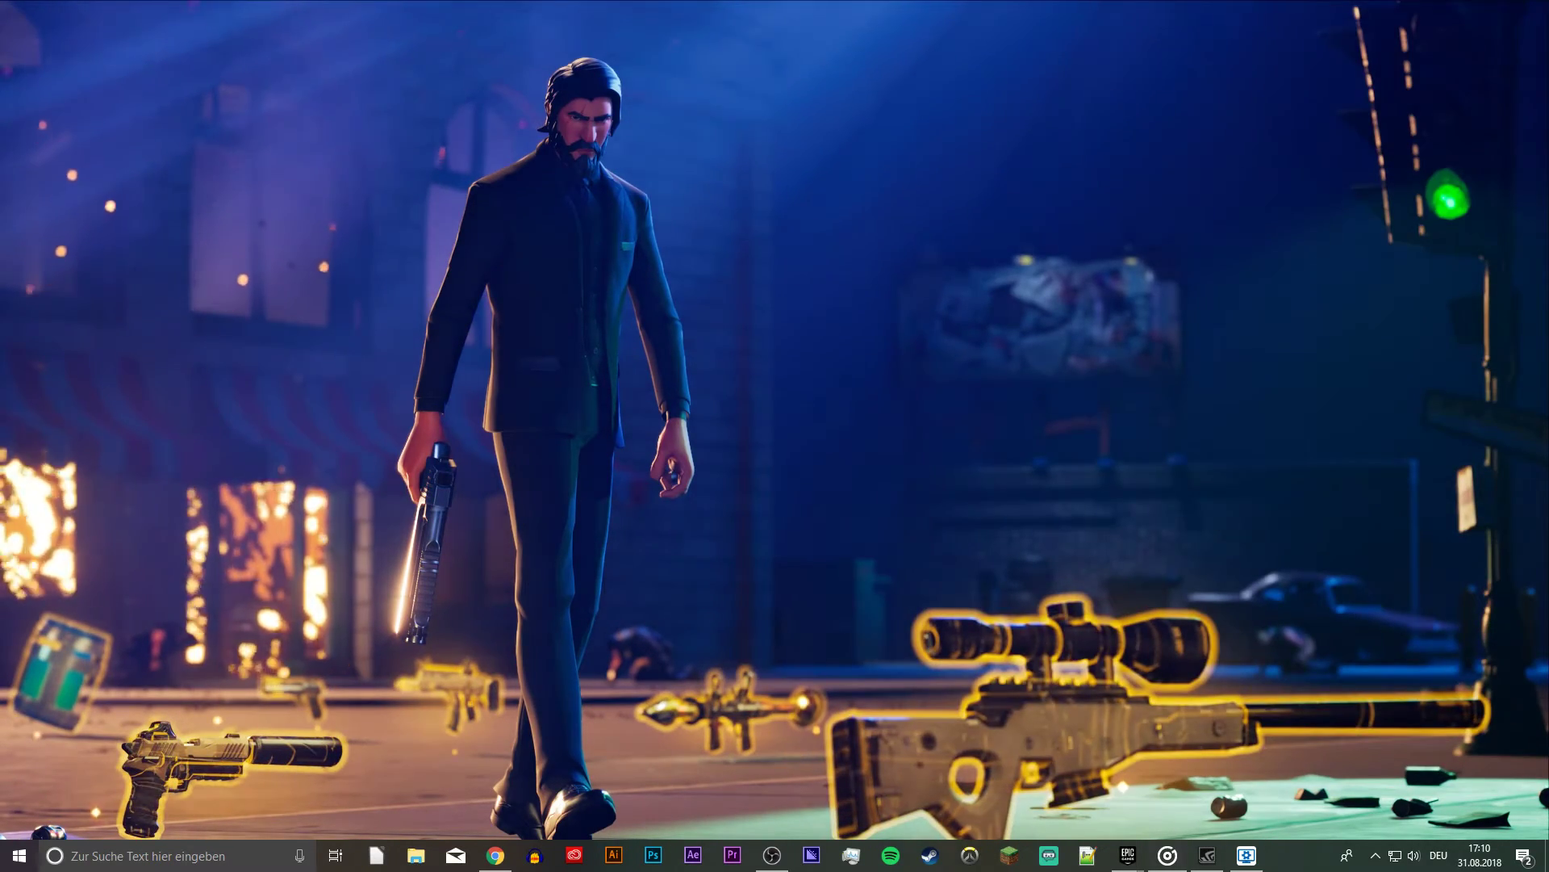